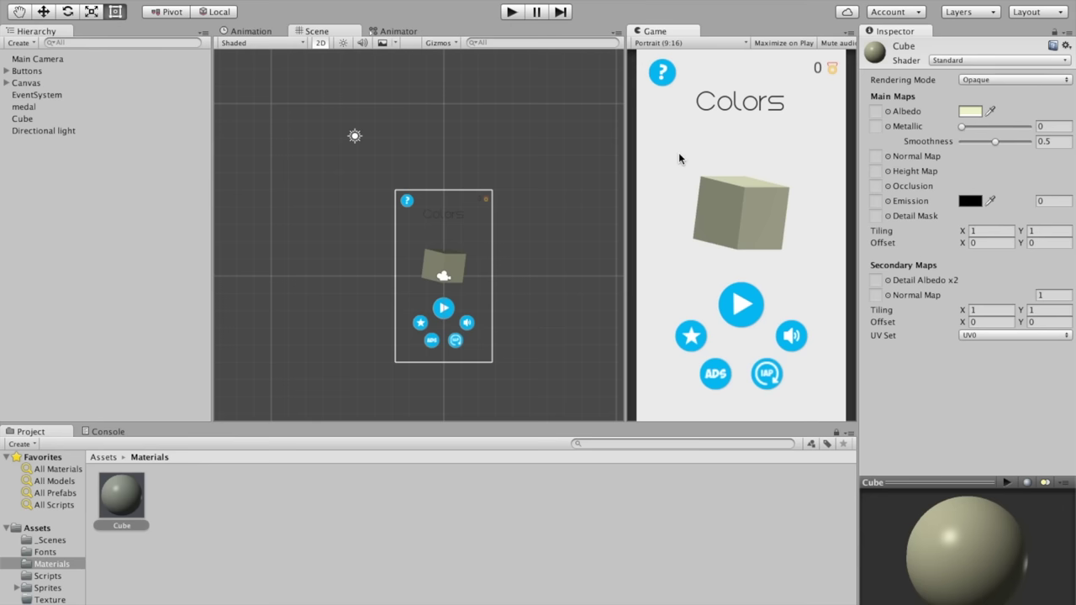
# Step: Run and stop a preview of the Colors scene, then expand Buttons to list its child buttons
pyautogui.click(510, 14)
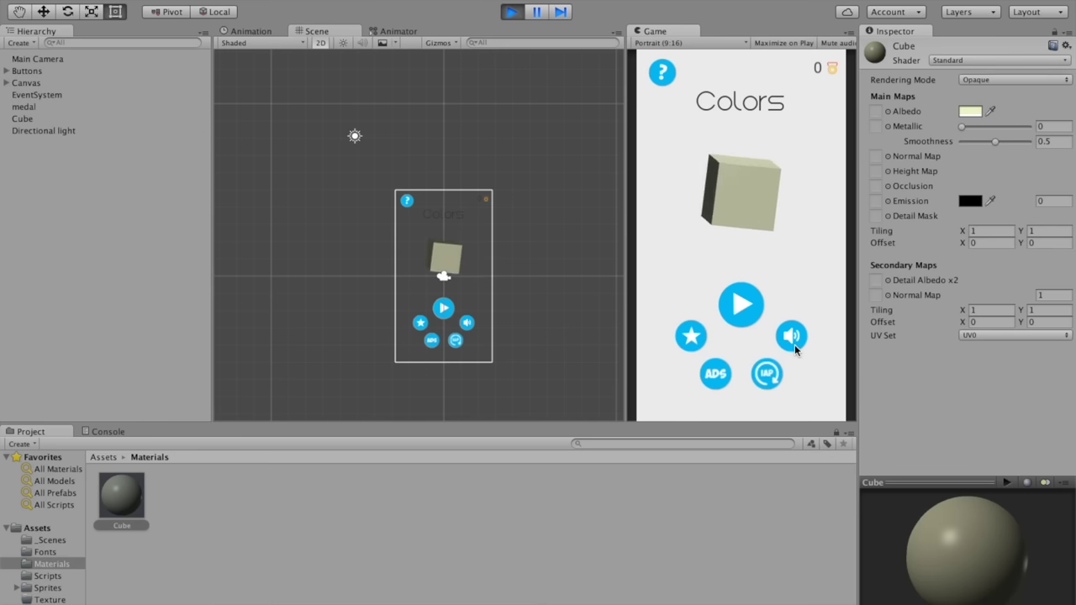
pyautogui.click(511, 12)
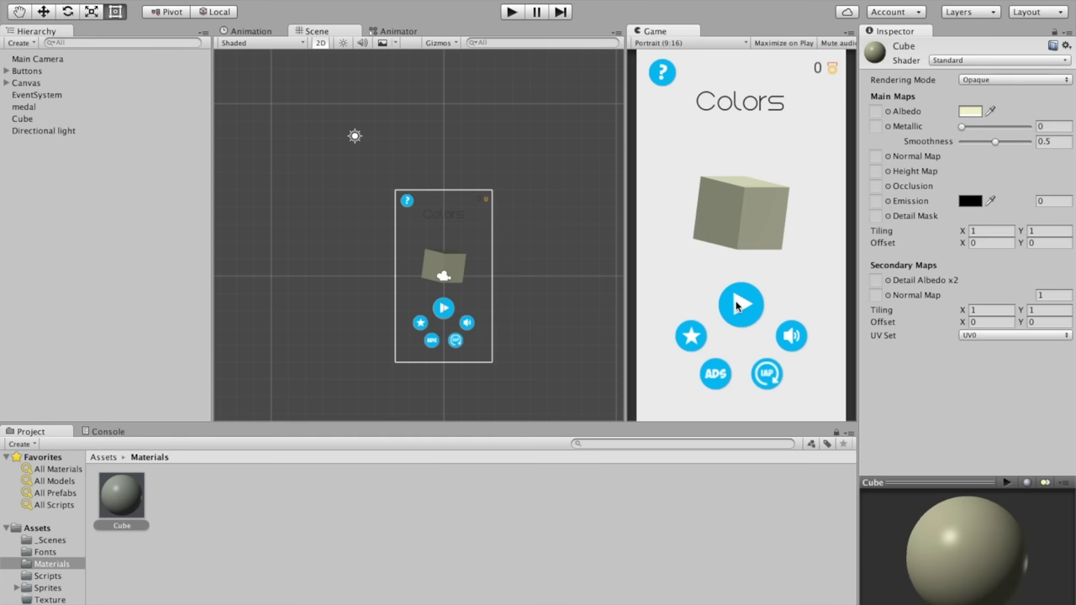
pyautogui.click(6, 73)
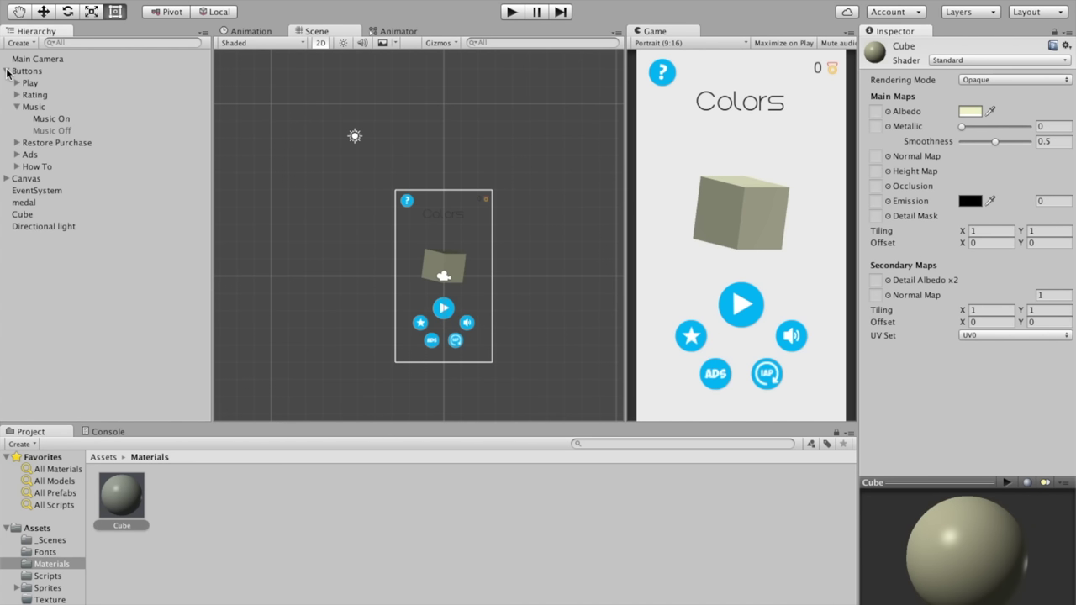
# Step: Fold Music's sub-items and select all six button objects, Play through How To
pyautogui.click(17, 107)
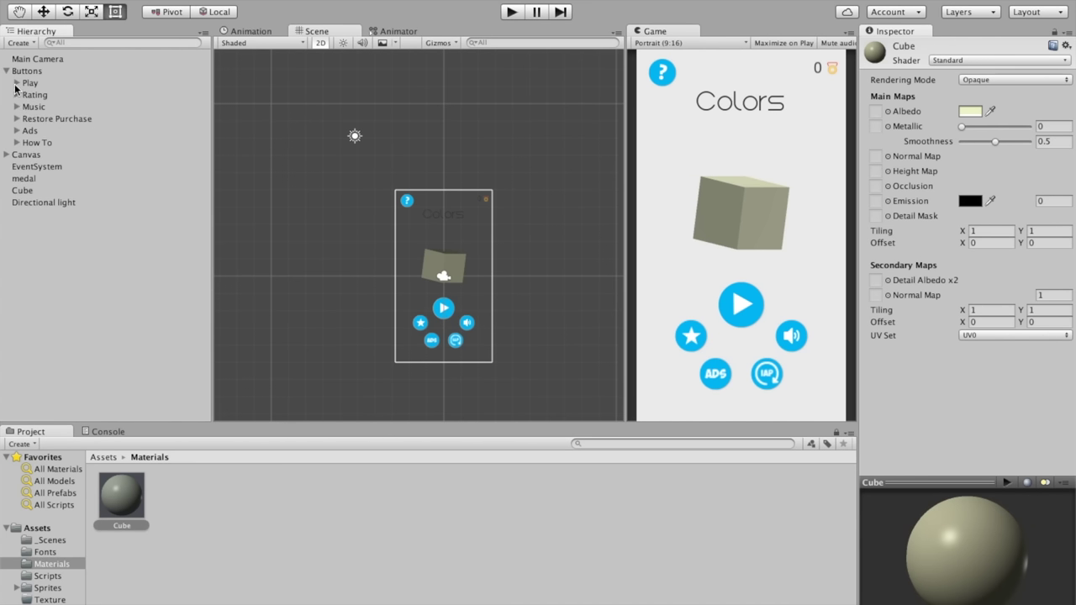
pyautogui.click(15, 86)
pyautogui.click(25, 84)
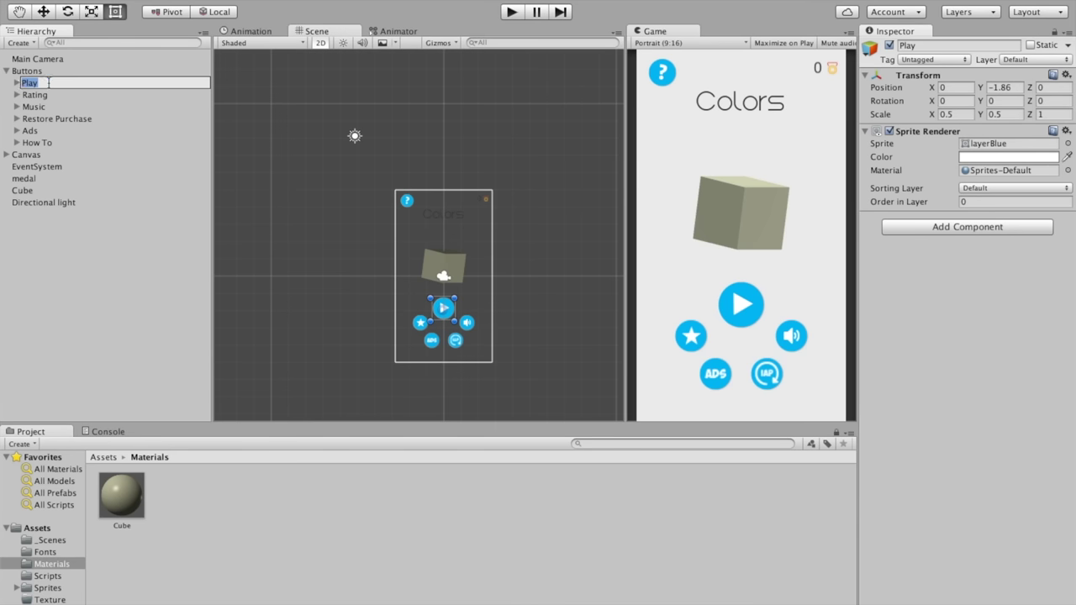
pyautogui.click(20, 88)
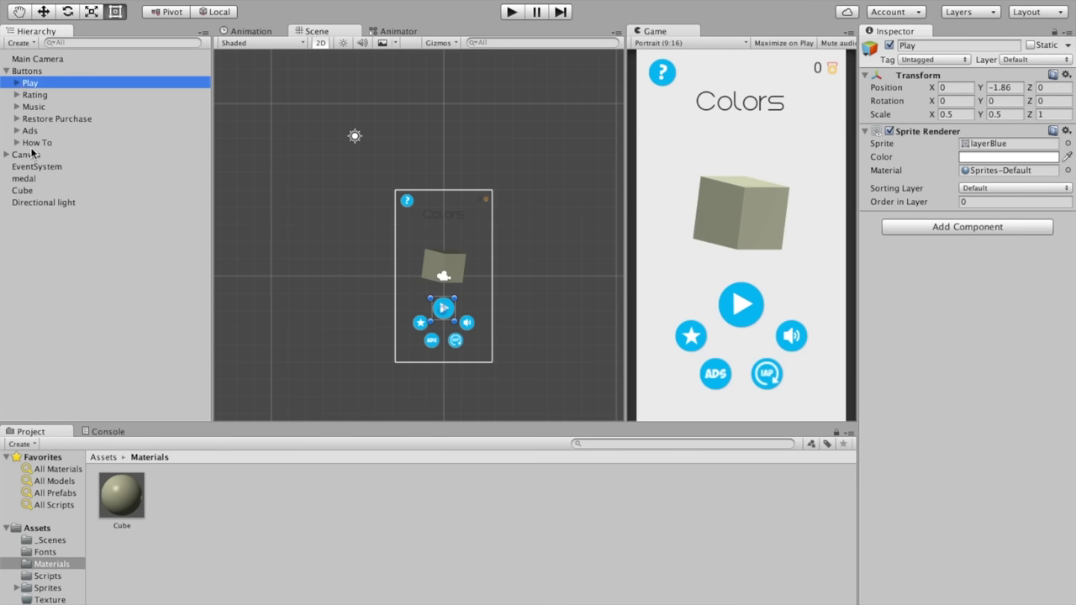
pyautogui.keyDown('shift'); pyautogui.click(36, 142); pyautogui.keyUp('shift')
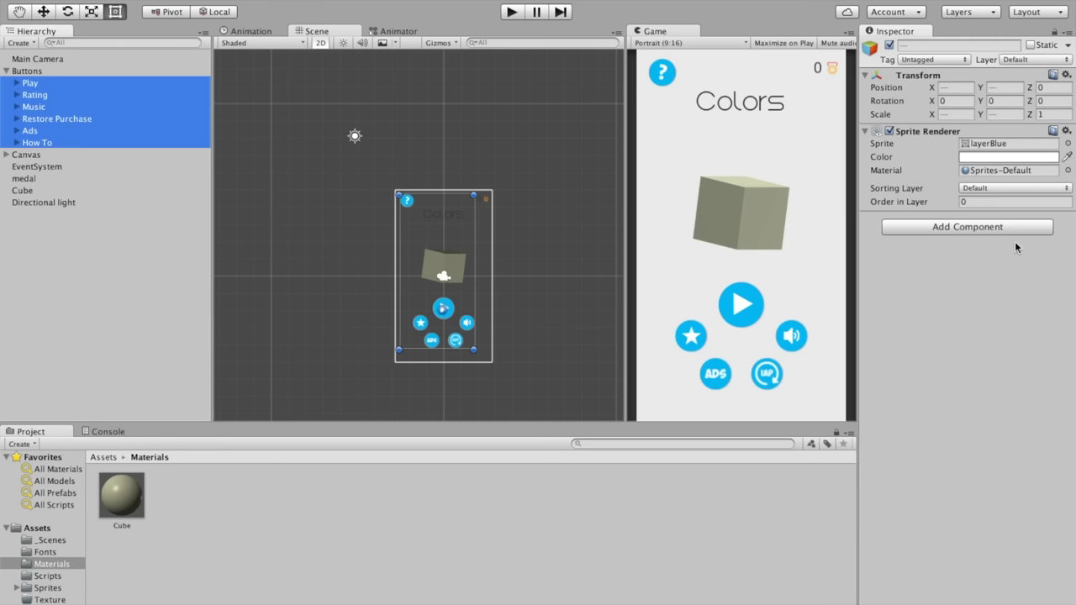
# Step: Search 'coll' and add a Circle Collider 2D (radius 1.365) to all six buttons
pyautogui.click(948, 228)
pyautogui.write('col')
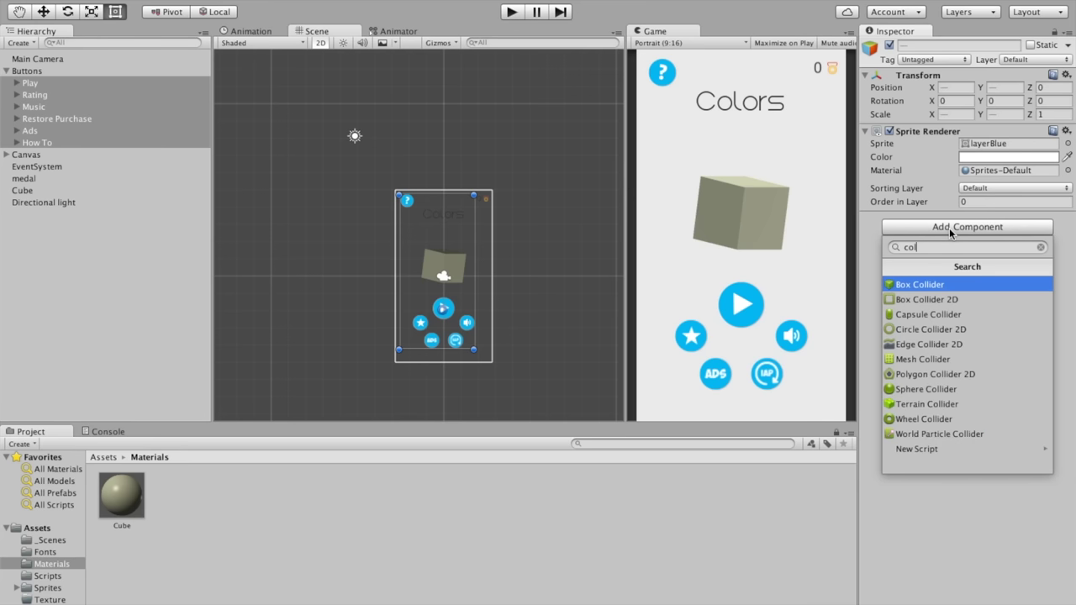
pyautogui.write('ll')
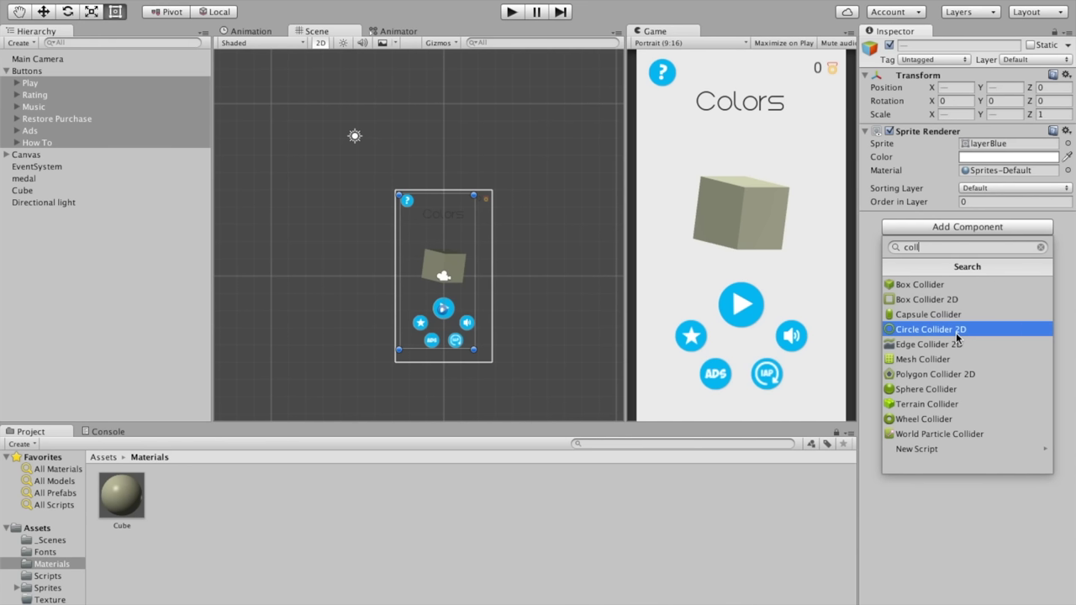
pyautogui.click(957, 337)
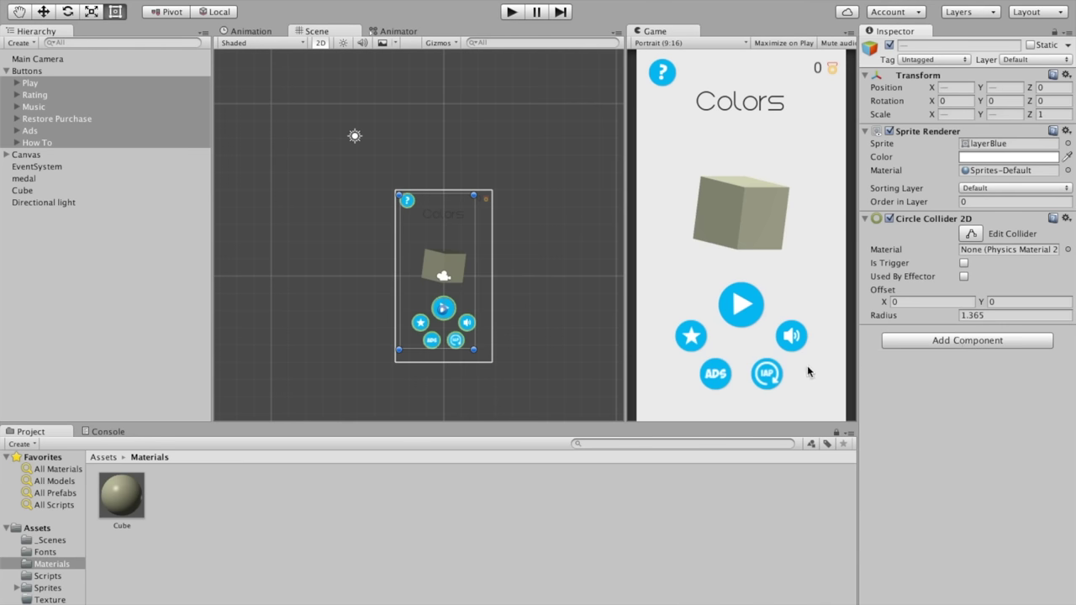
pyautogui.scroll(1, 465, 314)
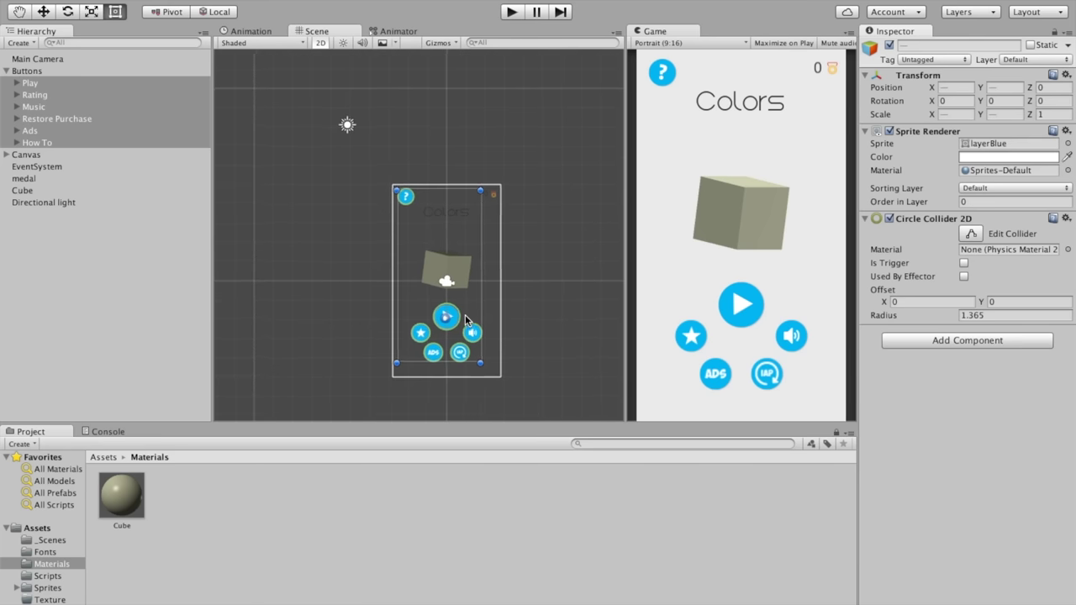
# Step: Zoom and pan the Scene view to frame the whole menu, then reselect all six buttons
pyautogui.scroll(3, 421, 236)
pyautogui.scroll(1, 486, 250)
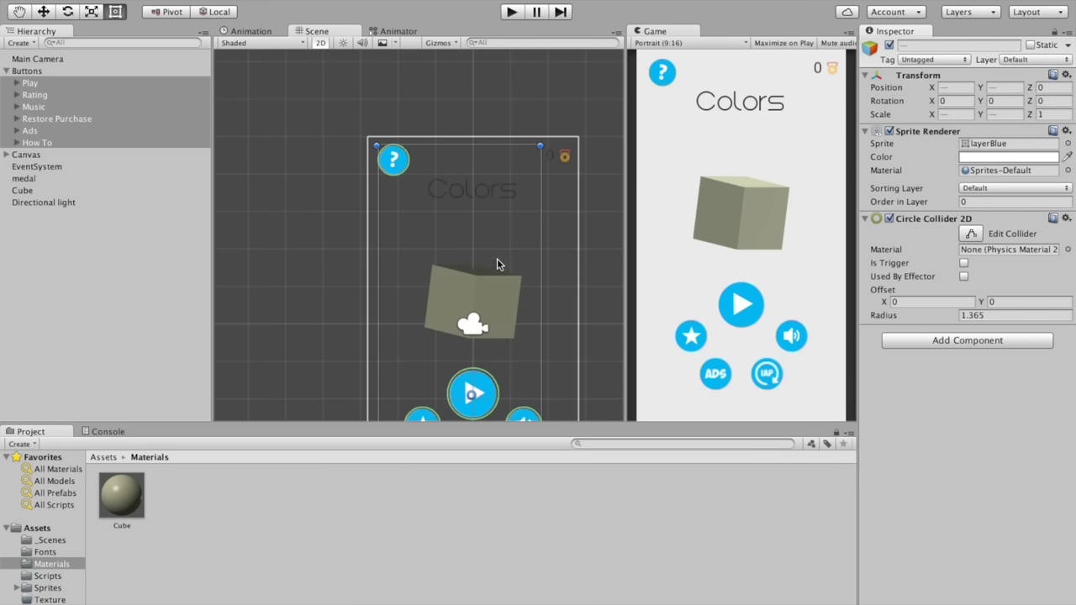
pyautogui.moveTo(496, 258); pyautogui.dragTo(468, 174, button='middle')
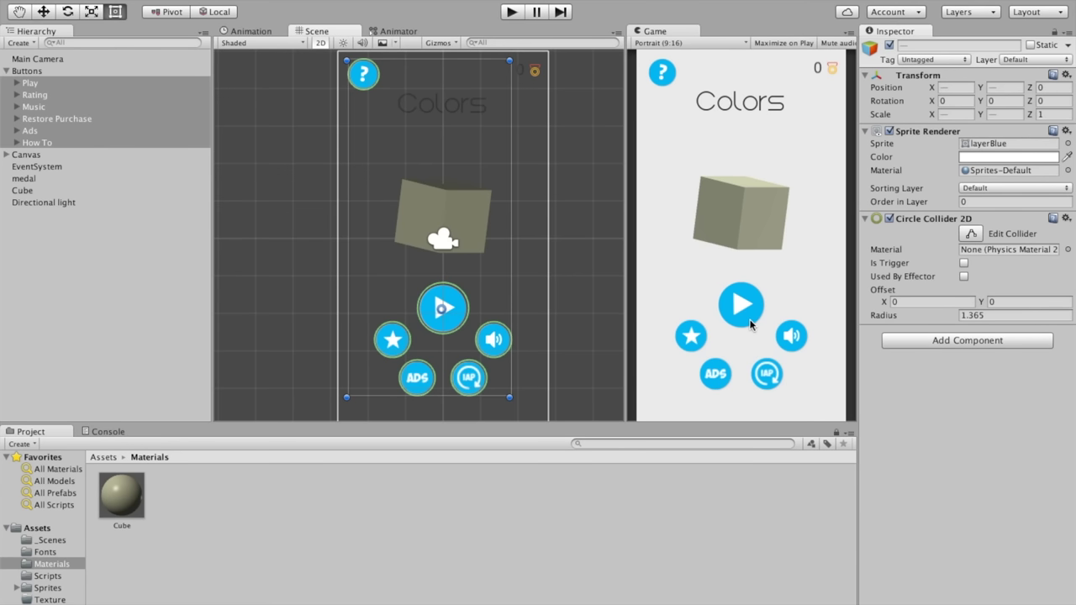
pyautogui.click(775, 496)
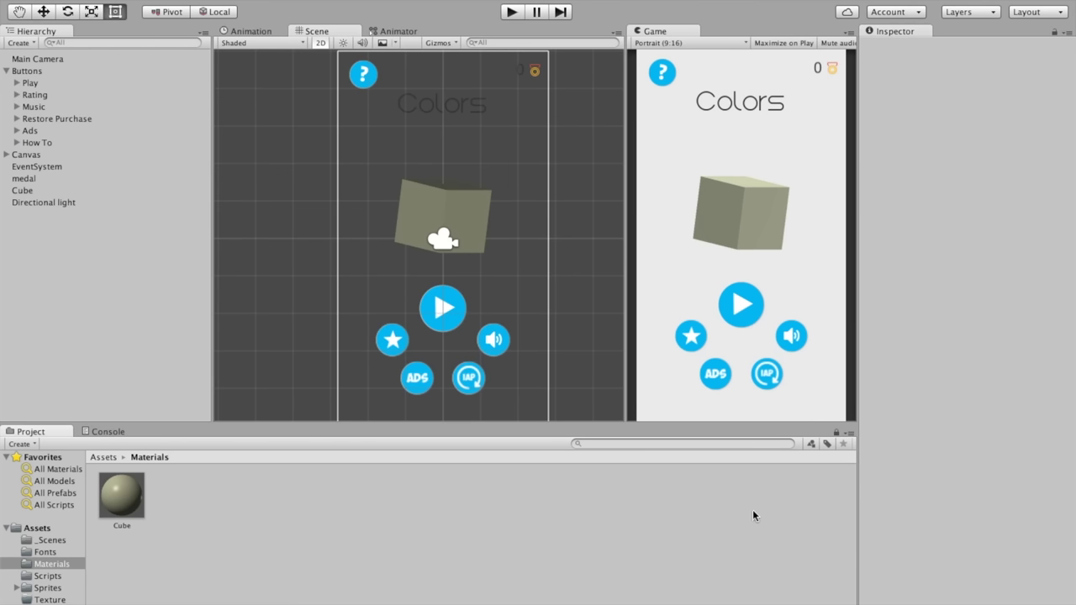
pyautogui.click(35, 142)
pyautogui.keyDown('shift'); pyautogui.click(32, 83); pyautogui.keyUp('shift')
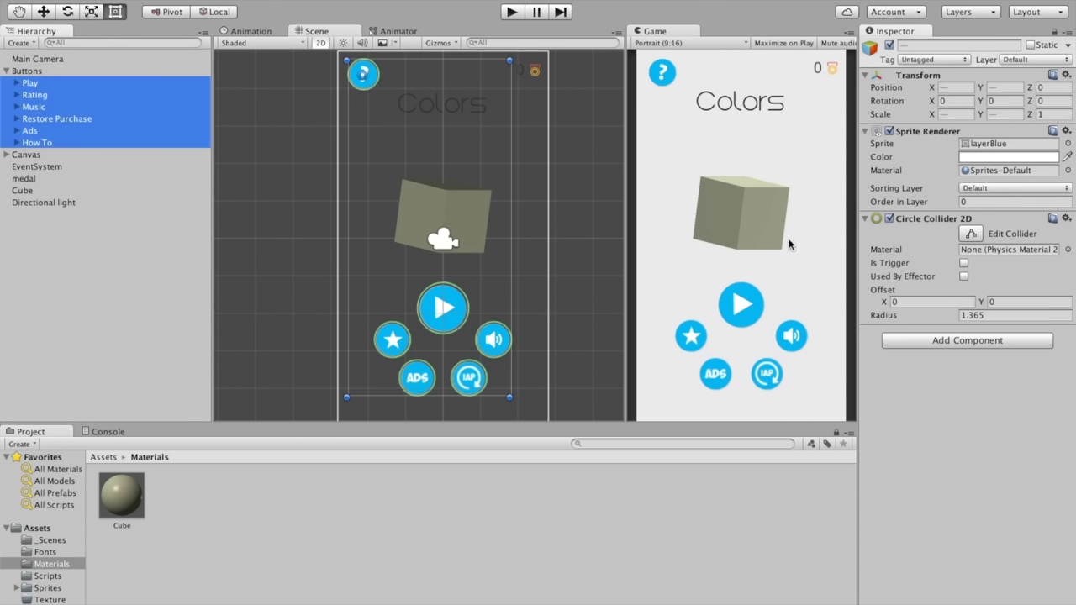
# Step: Dismiss the Add Component list without adding anything and open the Scripts folder
pyautogui.click(922, 328)
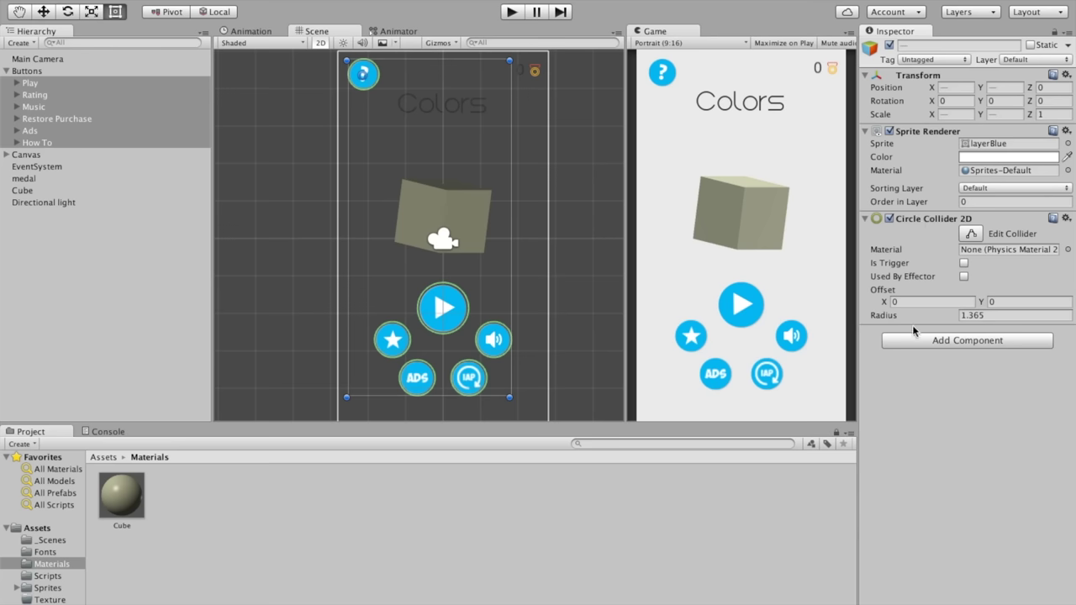
pyautogui.click(912, 339)
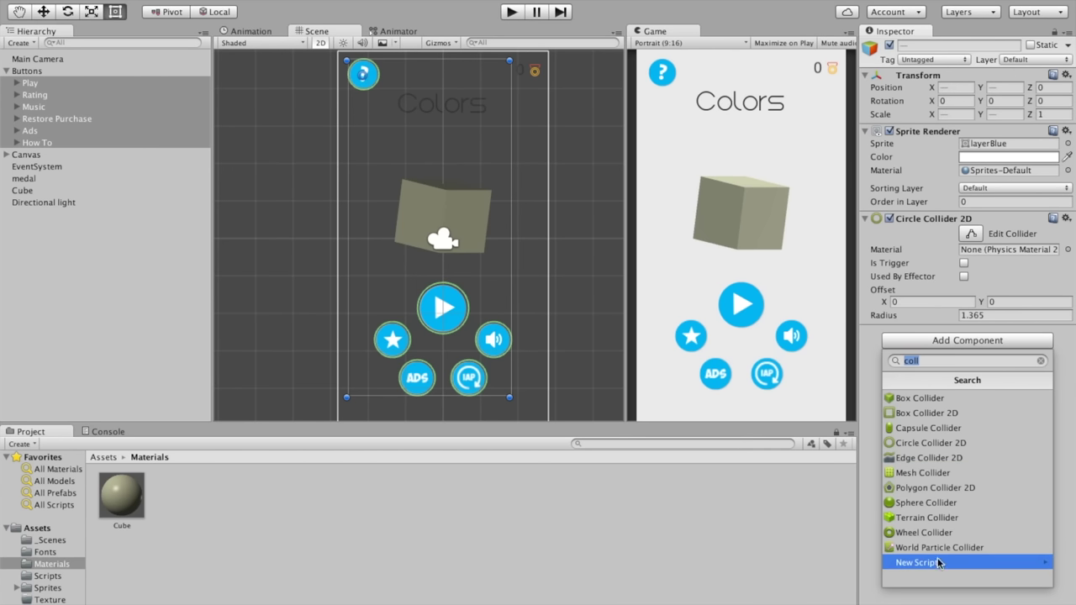
pyautogui.press('Escape')
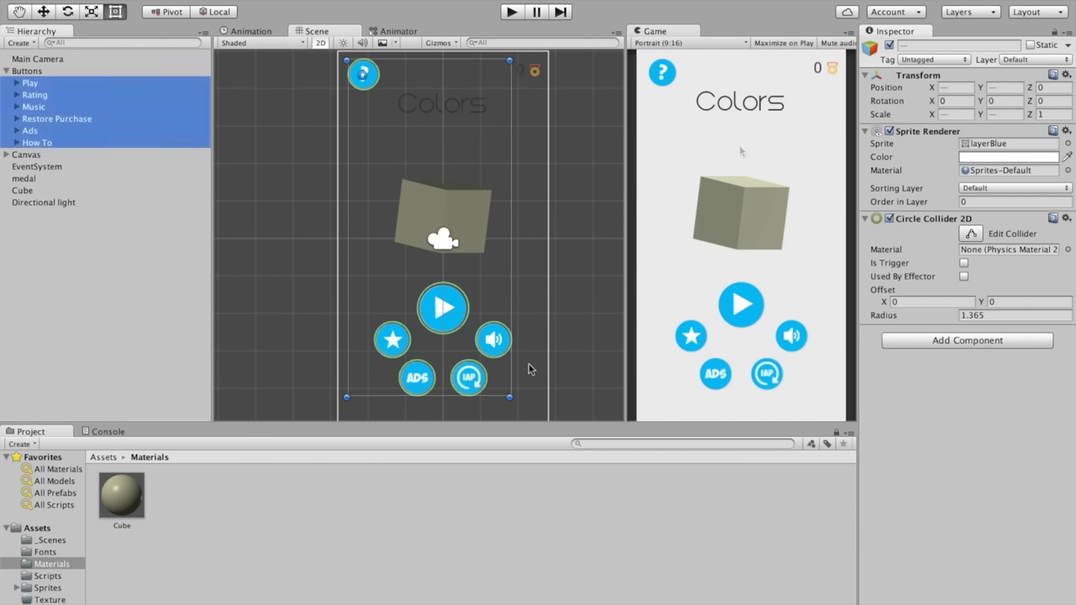
pyautogui.click(47, 576)
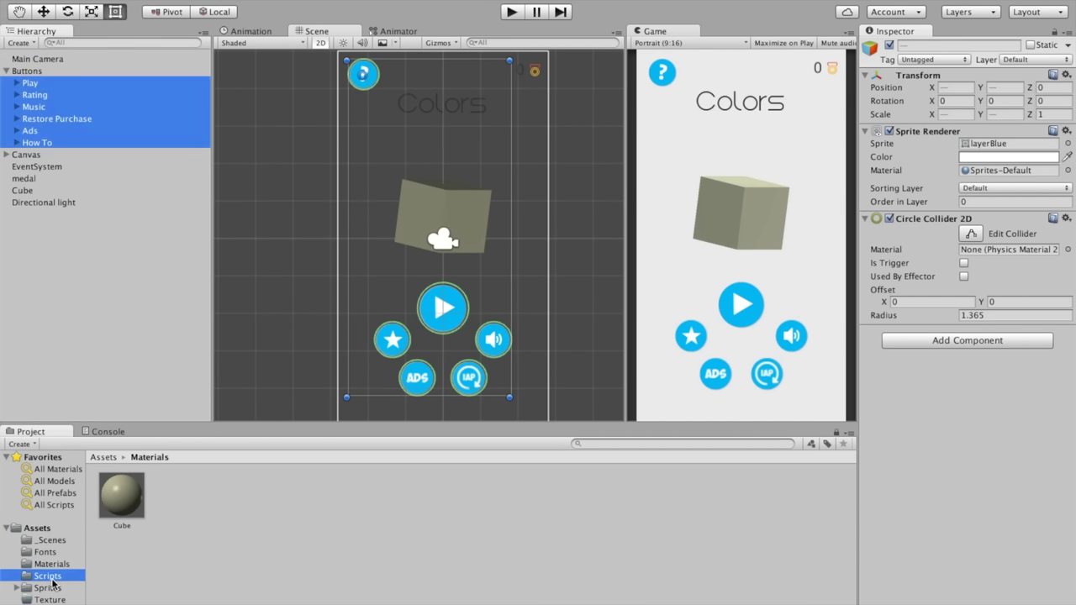
# Step: Create a new C# script named Buttons in the Scripts folder
pyautogui.rightClick(233, 495)
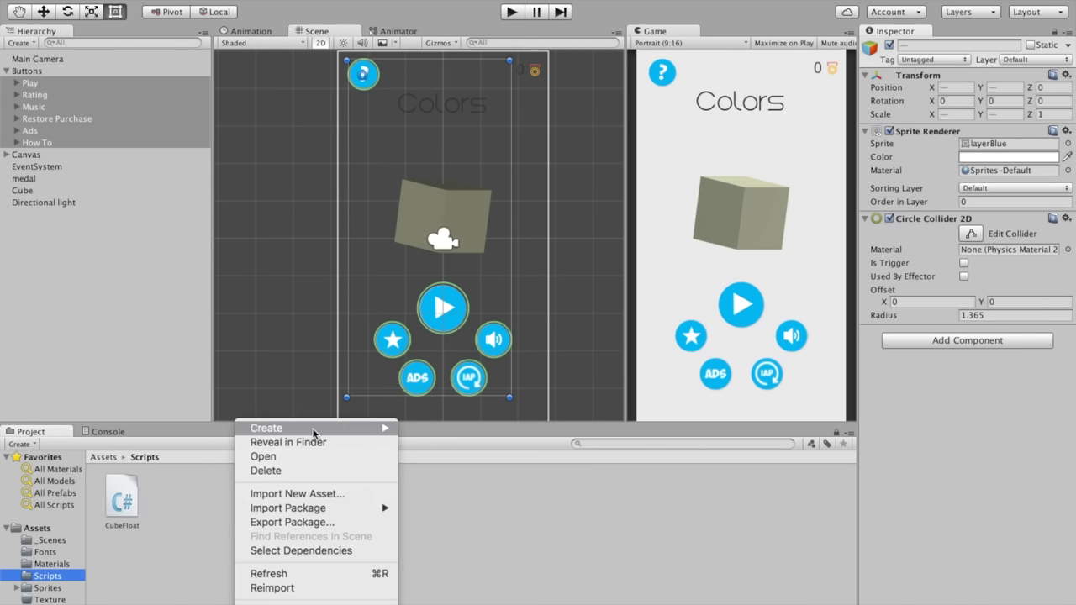
pyautogui.moveTo(312, 428)
pyautogui.click(494, 338)
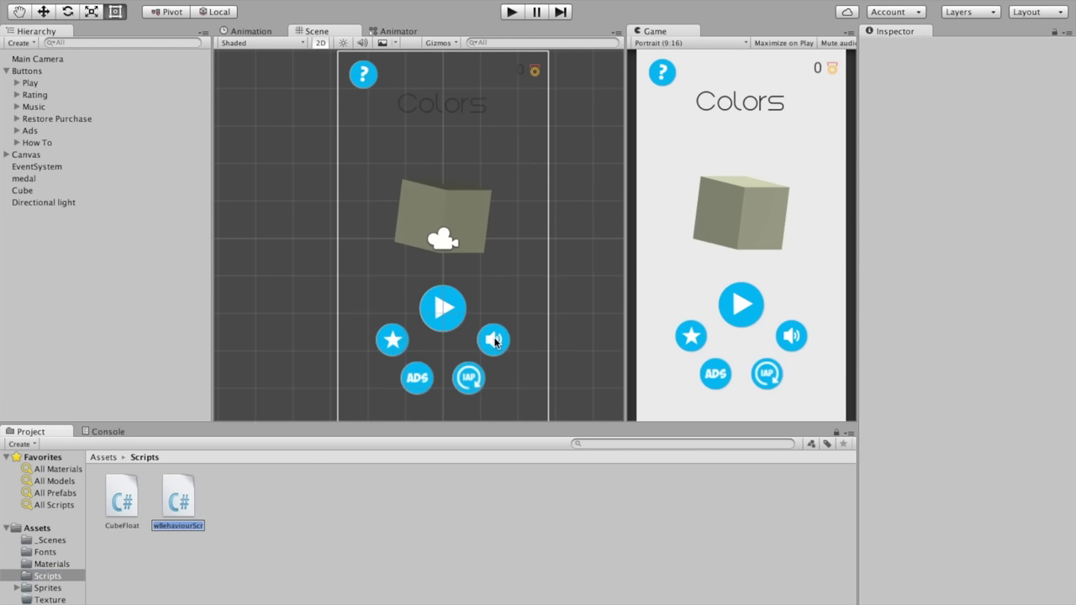
pyautogui.write('Buttons')
pyautogui.press('Return')
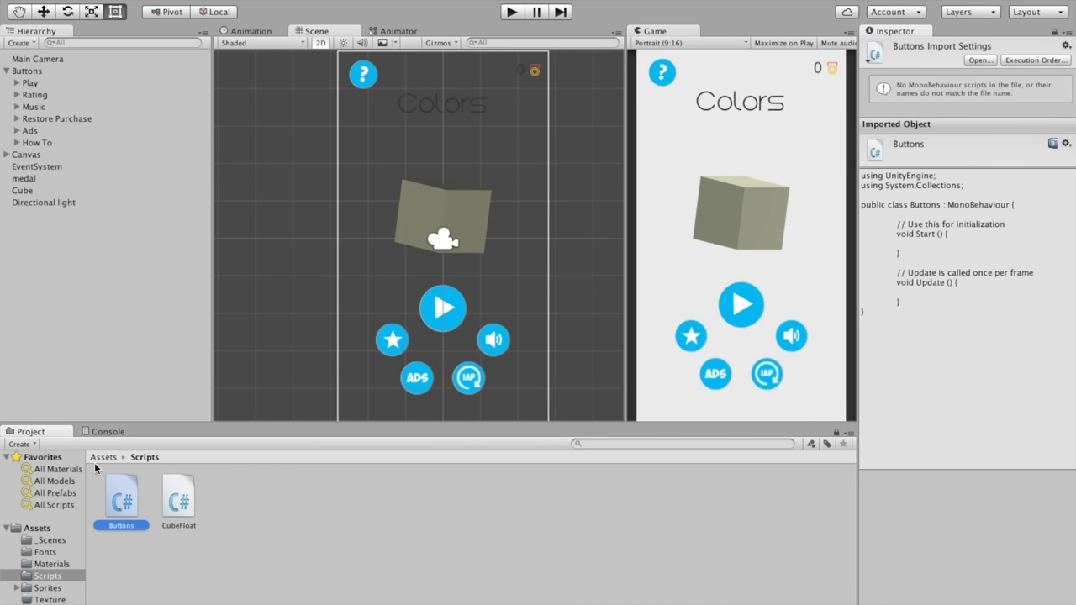
# Step: Attach the Buttons script to all six button objects and open it in the code editor
pyautogui.click(36, 152)
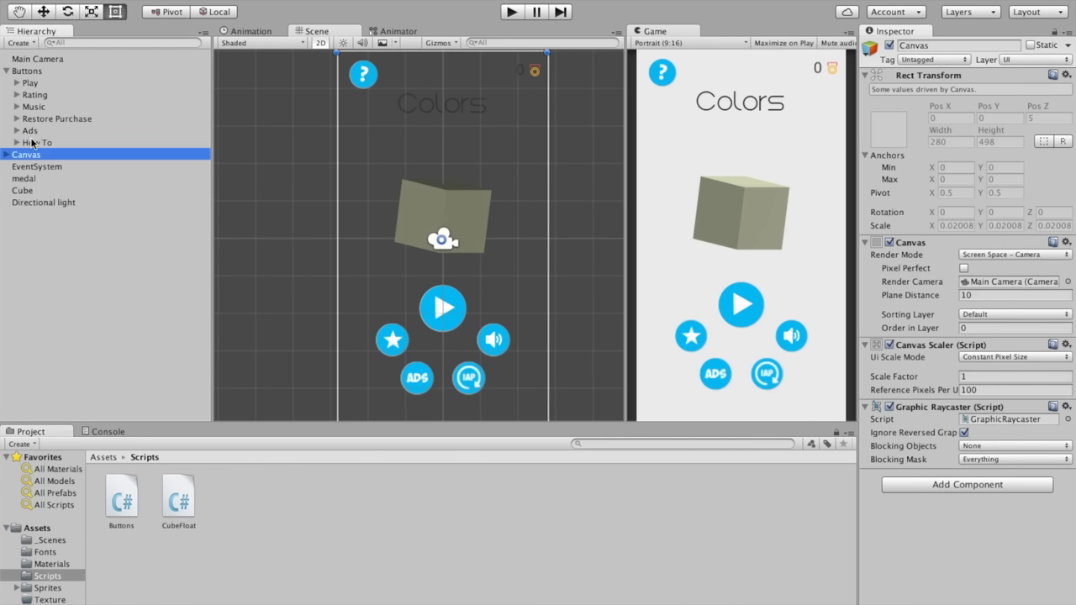
pyautogui.click(31, 143)
pyautogui.keyDown('shift'); pyautogui.click(30, 88); pyautogui.keyUp('shift')
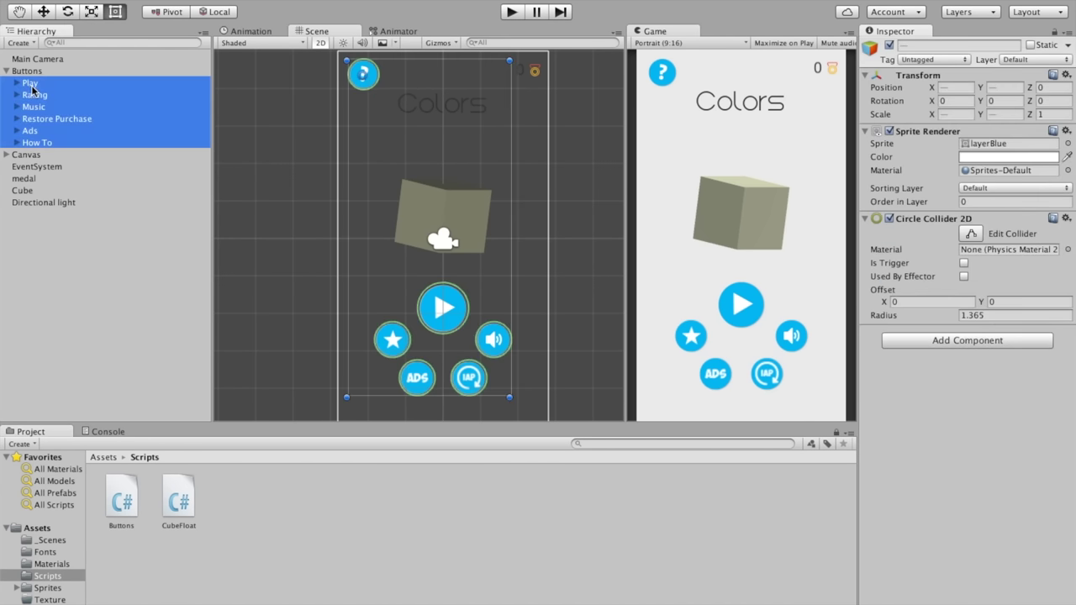
pyautogui.click(970, 340)
pyautogui.write('butt')
pyautogui.press('Down')
pyautogui.press('Return')
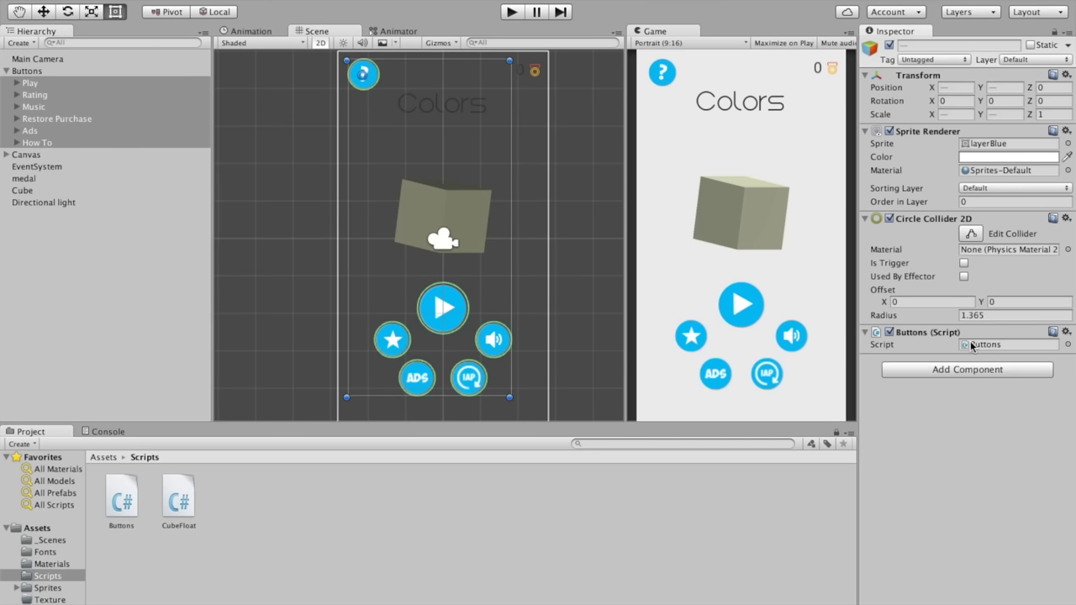
pyautogui.doubleClick(132, 505)
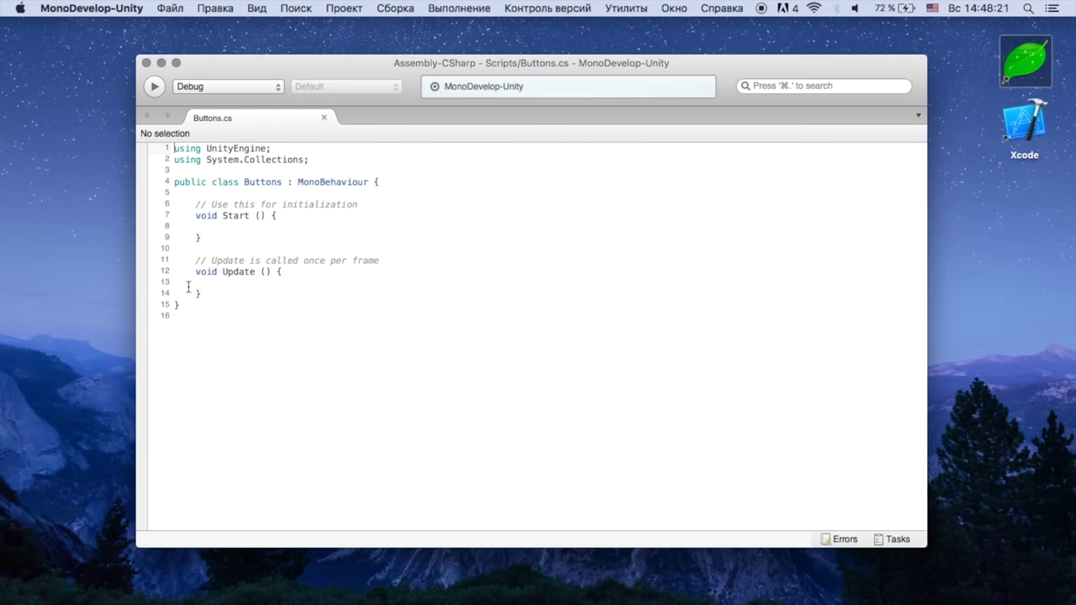
# Step: Replace the Start and Update template with an empty void OnMouseDown () method
pyautogui.moveTo(202, 294); pyautogui.dragTo(190, 205)
pyautogui.press('BackSpace')
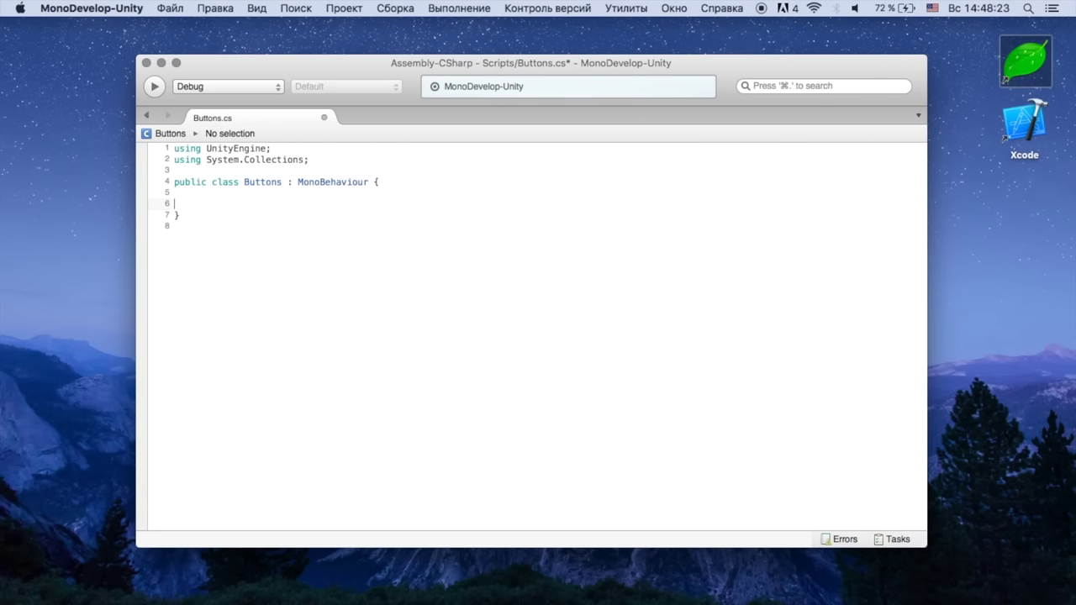
pyautogui.press('Return')
pyautogui.press('Up')
pyautogui.write('void ')
pyautogui.write('On')
pyautogui.write('MouseDown () {')
pyautogui.press('Return')
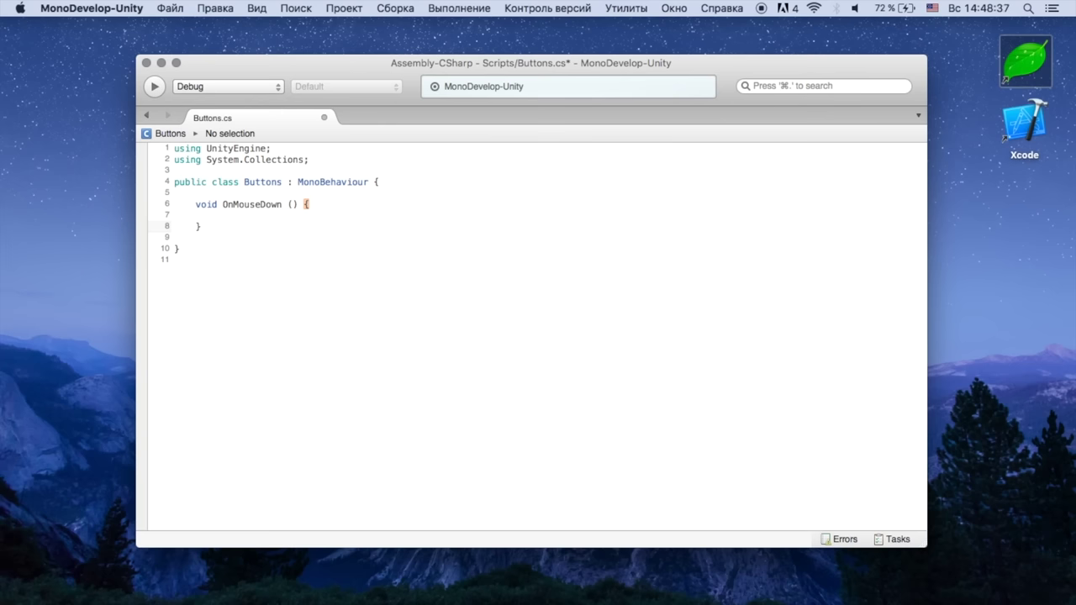
# Step: Add an empty void OnMouseUp () method below OnMouseDown
pyautogui.press('Return')
pyautogui.press('Return')
pyautogui.write('void On')
pyautogui.write('MouseUP')
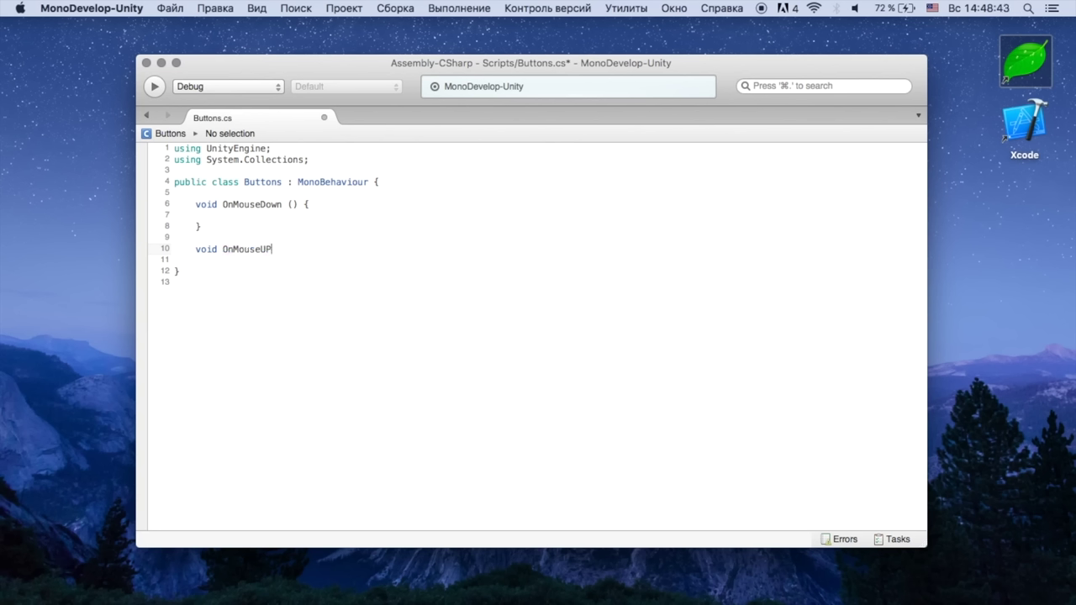
pyautogui.press('BackSpace')
pyautogui.press('BackSpace')
pyautogui.write('p (')
pyautogui.press('BackSpace')
pyautogui.write(') {')
pyautogui.press('Return')
pyautogui.press('Return')
pyautogui.write('}')
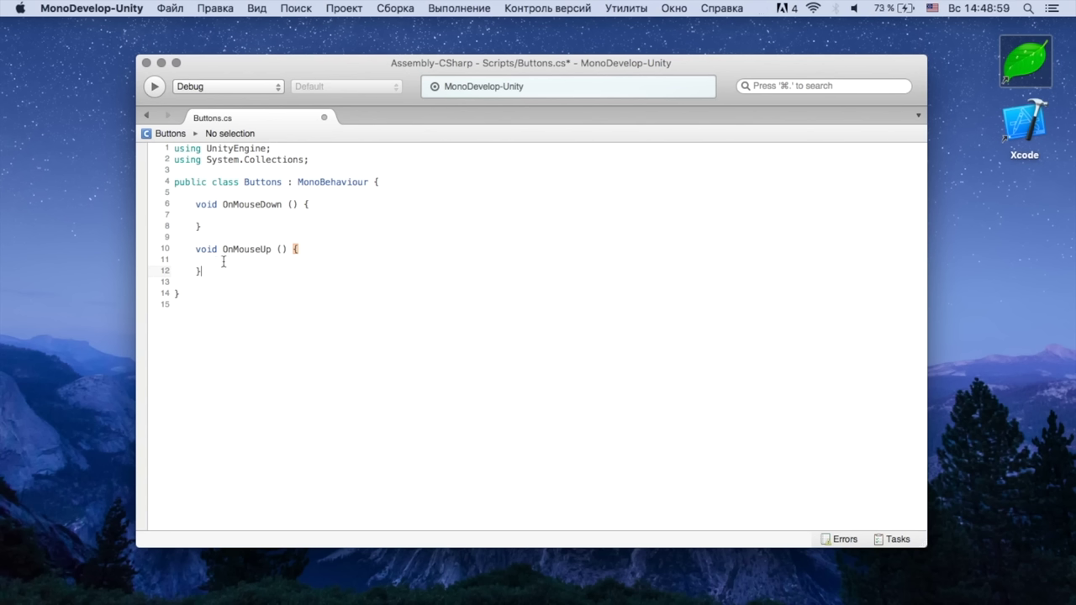
pyautogui.click(253, 217)
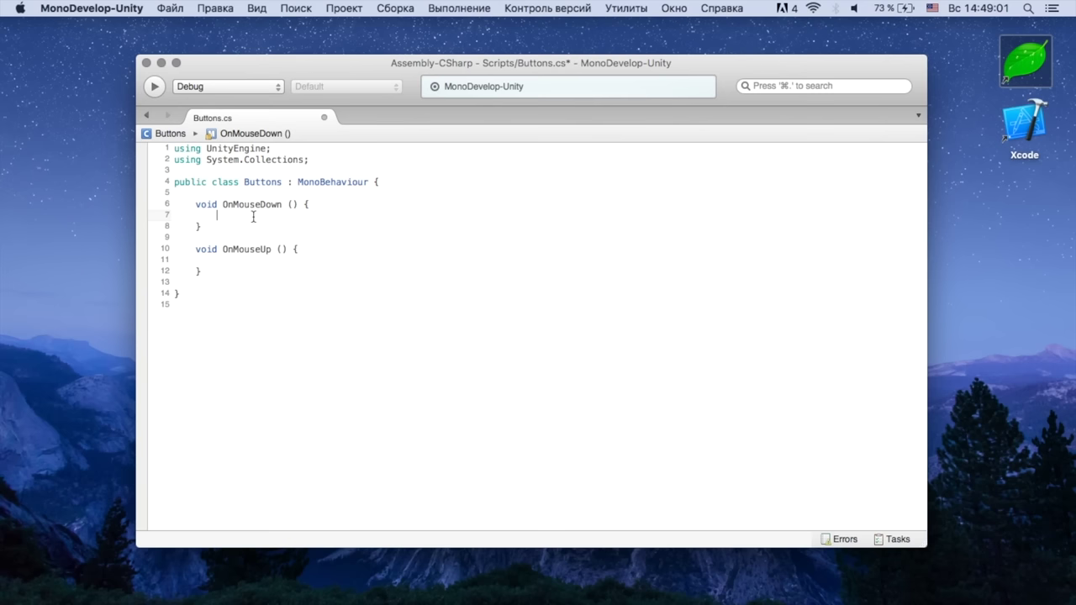
# Step: Declare 'public Sprite layer_blue, layer_red;' above the OnMouseDown method
pyautogui.click(252, 192)
pyautogui.press('Return')
pyautogui.press('Return')
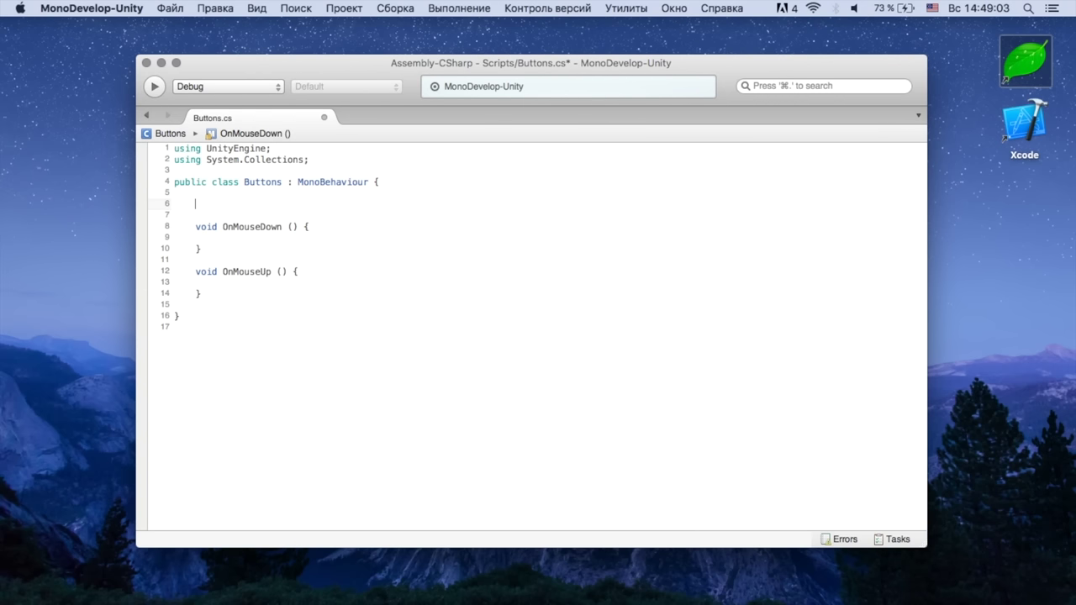
pyautogui.write('public ')
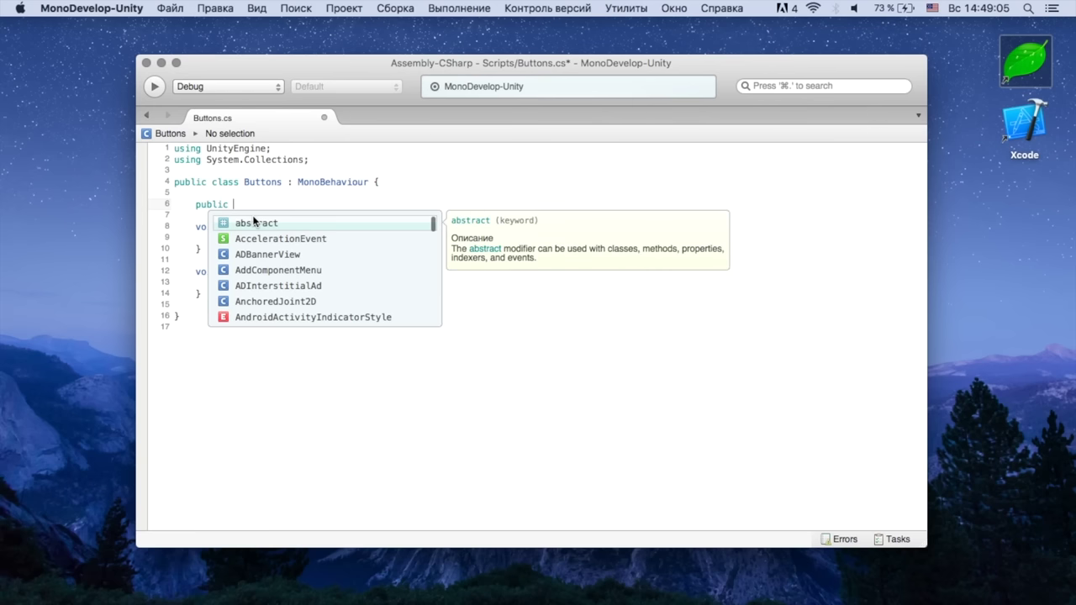
pyautogui.write('Spr')
pyautogui.press('Return')
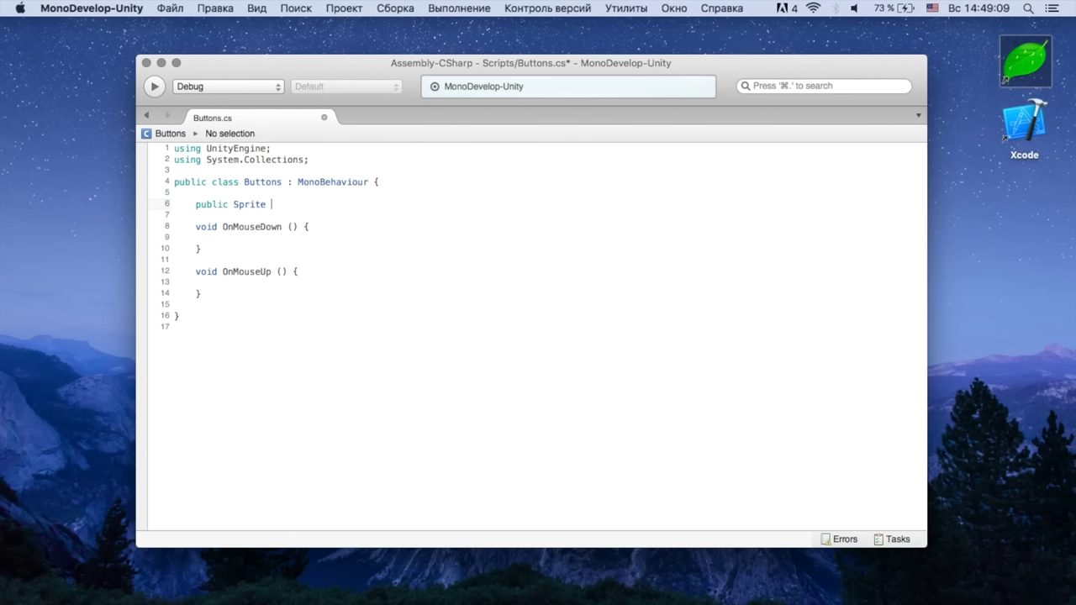
pyautogui.write('la')
pyautogui.write('lue, lay')
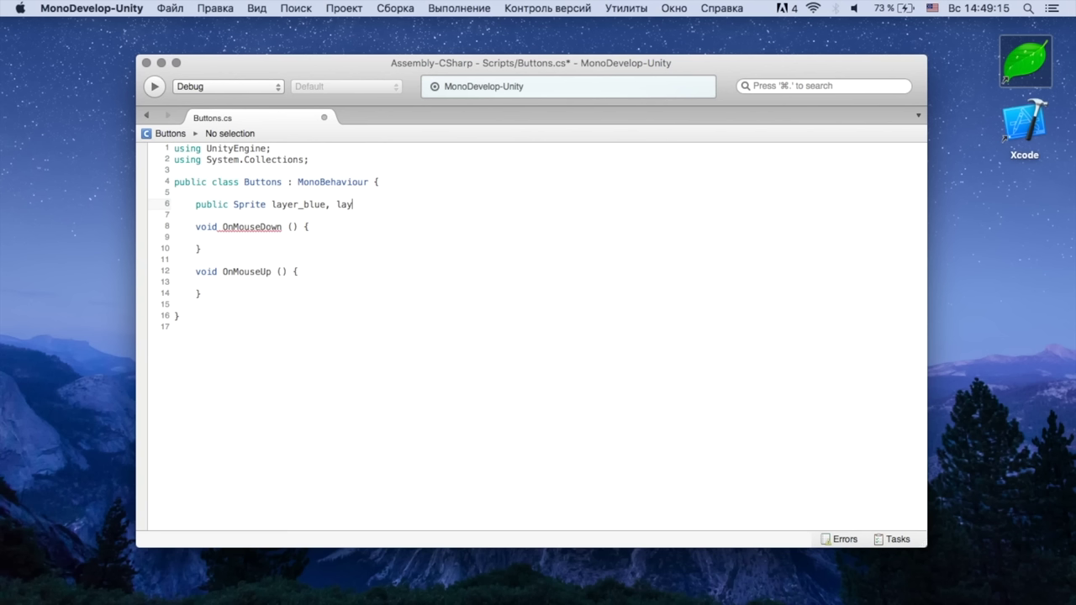
pyautogui.write('red')
pyautogui.write(';')
pyautogui.click(294, 206)
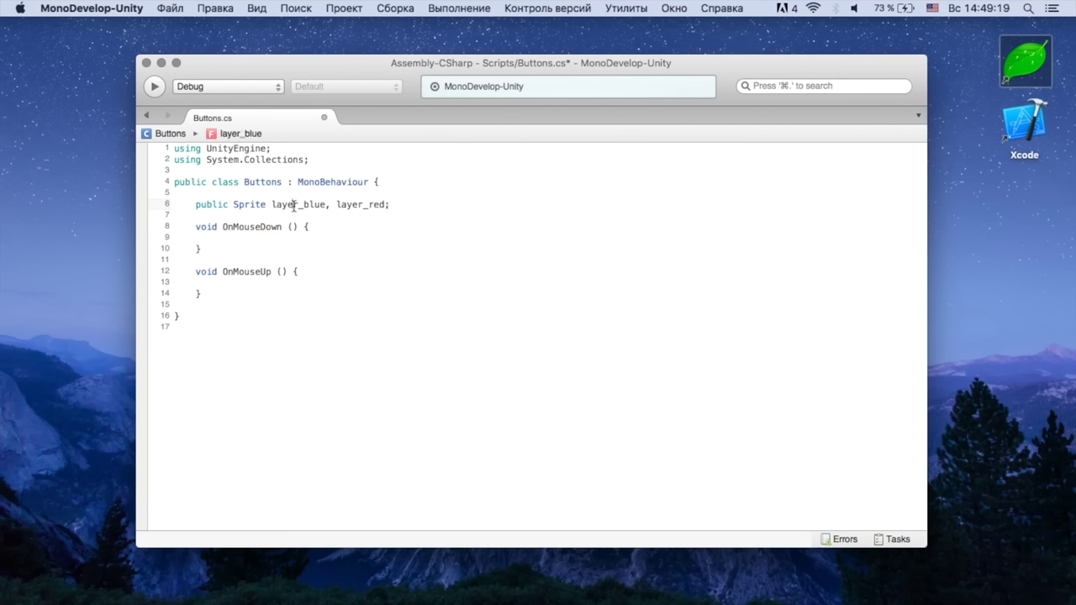
pyautogui.click(244, 233)
pyautogui.click(232, 243)
pyautogui.click(244, 241)
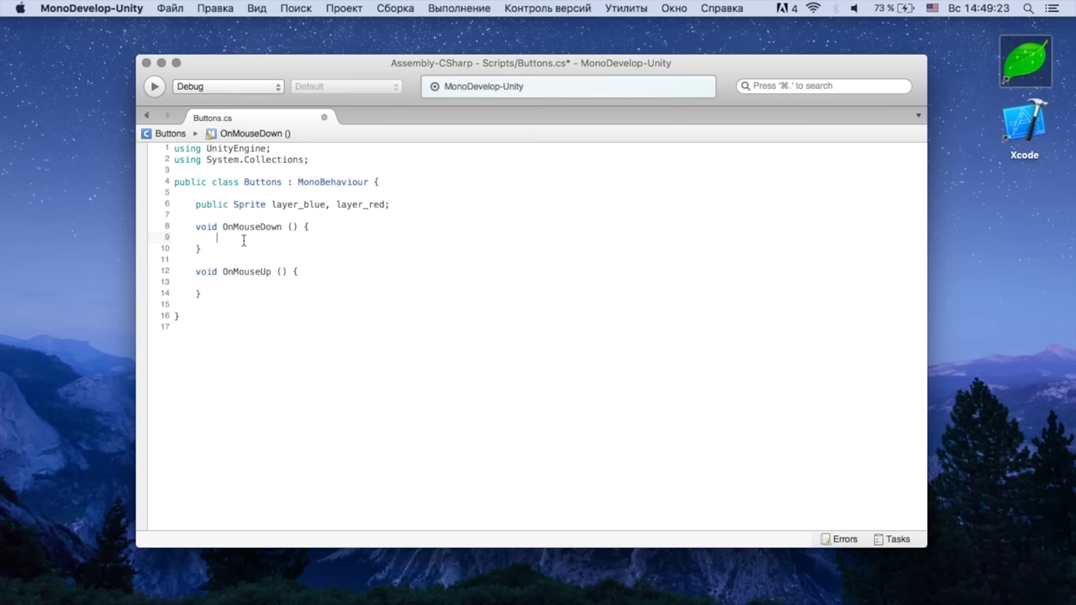
# Step: In OnMouseDown, write GetComponent<SpriteRenderer>().sprite = layer_red;
pyautogui.write('getC')
pyautogui.press('Return')
pyautogui.write('<')
pyautogui.write('sprit')
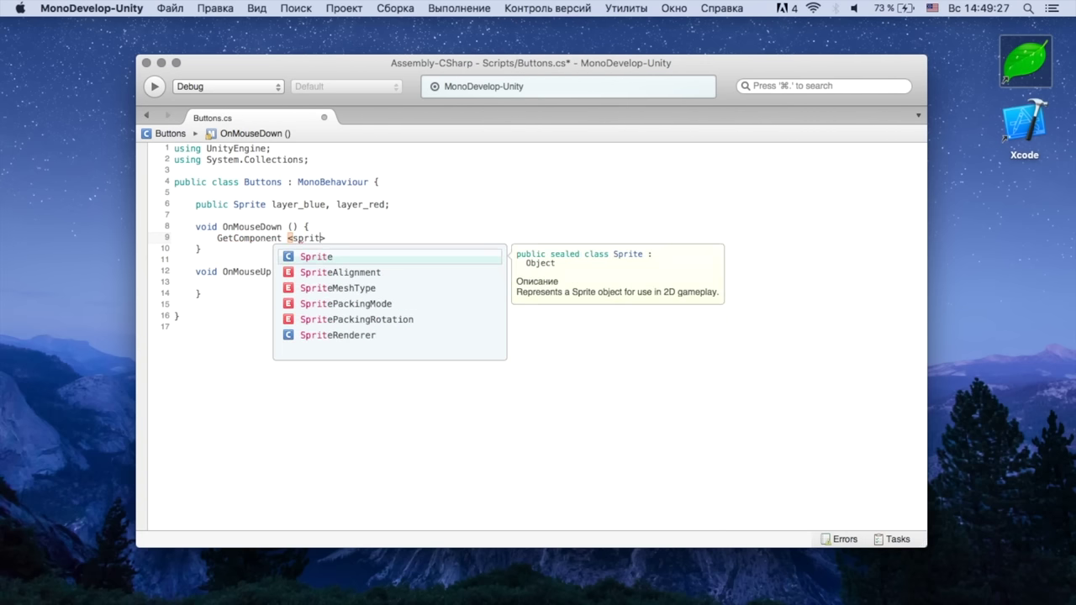
pyautogui.write('er')
pyautogui.press('Return')
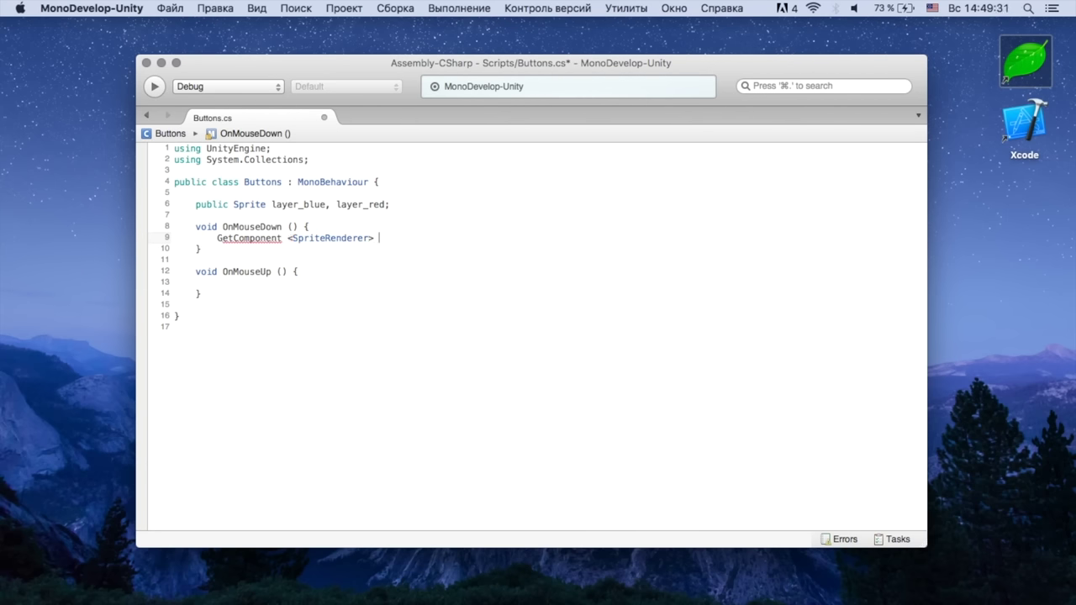
pyautogui.write('()')
pyautogui.write('.sprite =')
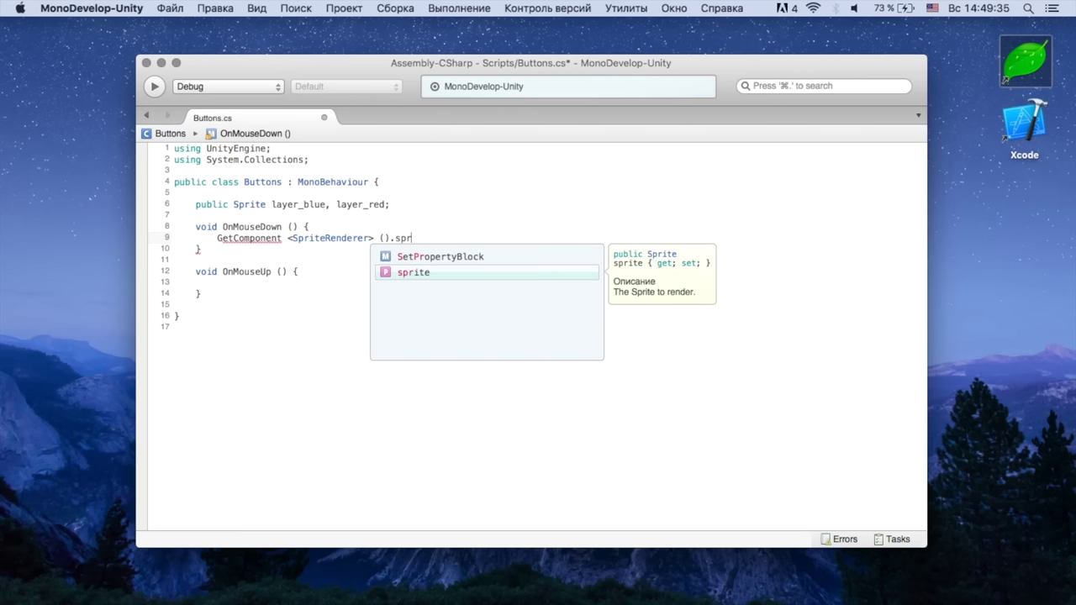
pyautogui.press('Return')
pyautogui.write('layer_blue')
pyautogui.write(';')
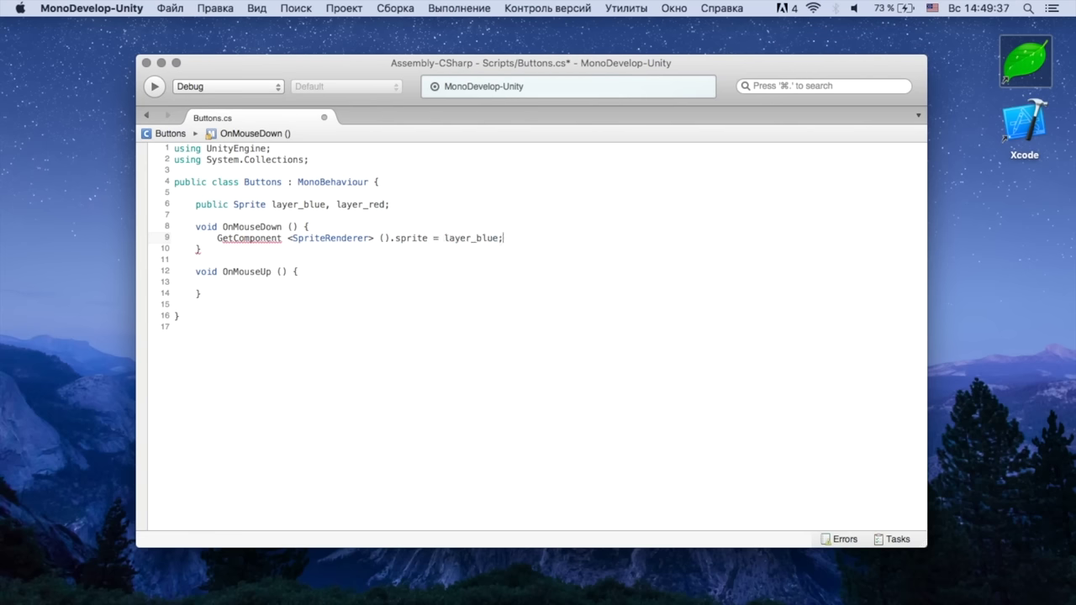
pyautogui.press('super+Tab')
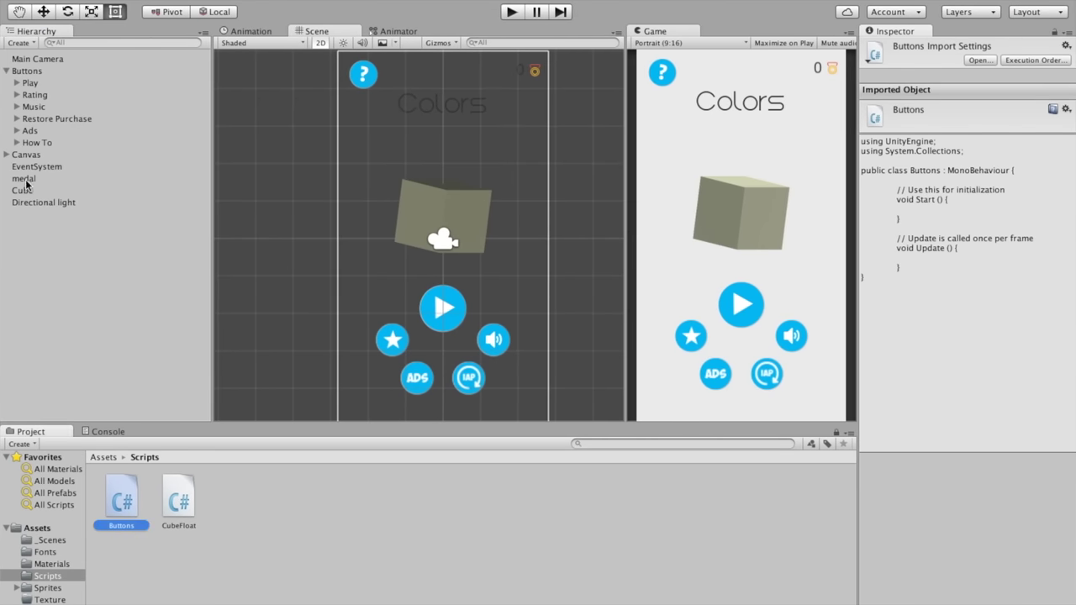
pyautogui.click(31, 130)
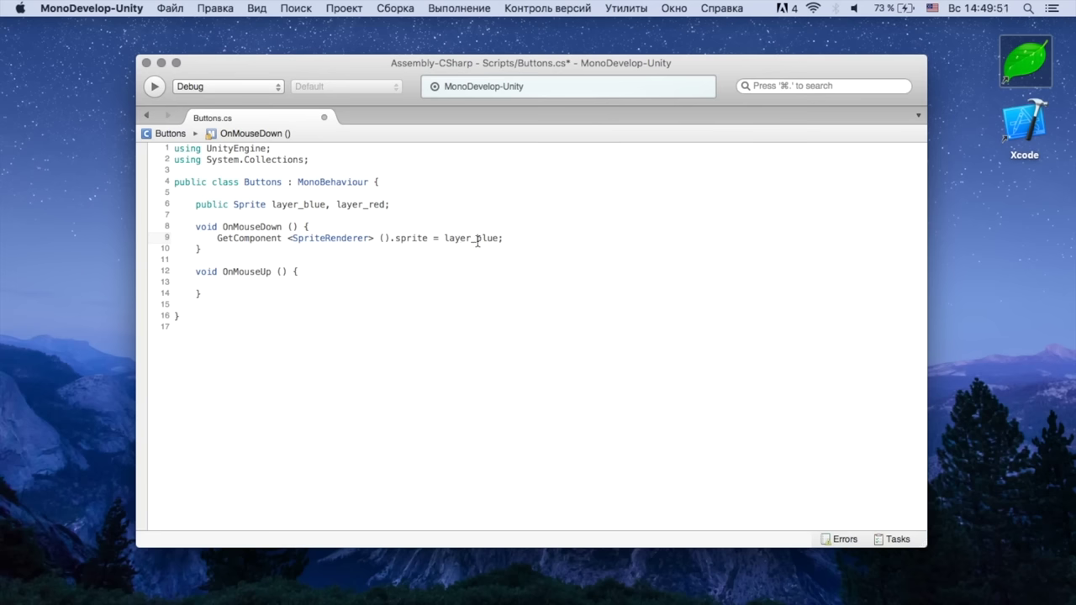
pyautogui.moveTo(476, 241); pyautogui.dragTo(501, 241)
pyautogui.write('r')
# Step: Copy that statement into OnMouseUp using layer_blue, save Buttons.cs, and return to Unity
pyautogui.click(216, 237)
pyautogui.hotkey('shift', 'End')
pyautogui.press('super+c')
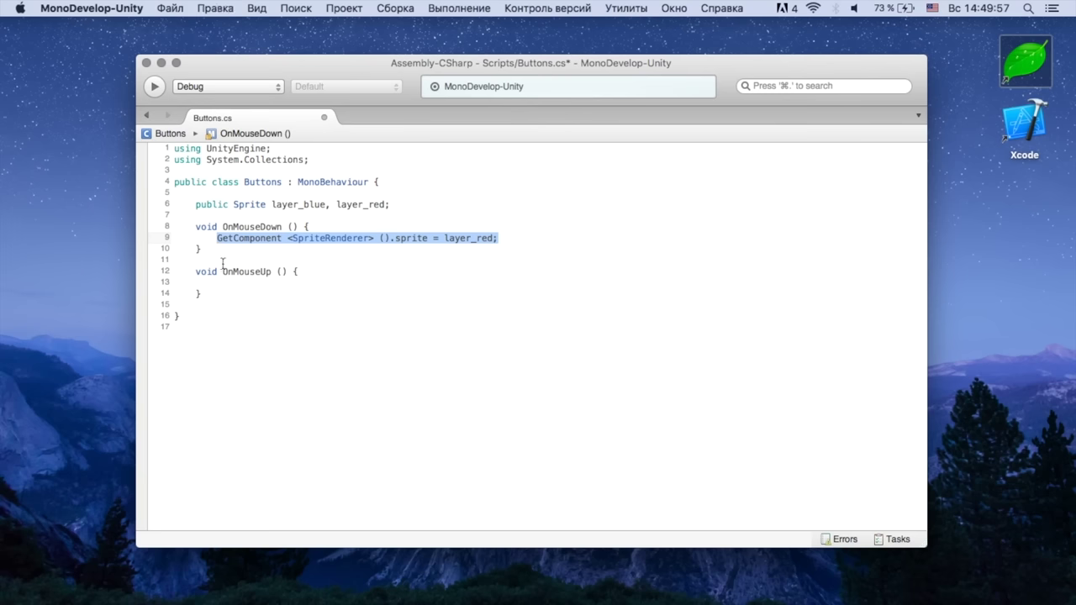
pyautogui.click(224, 284)
pyautogui.press('super+v')
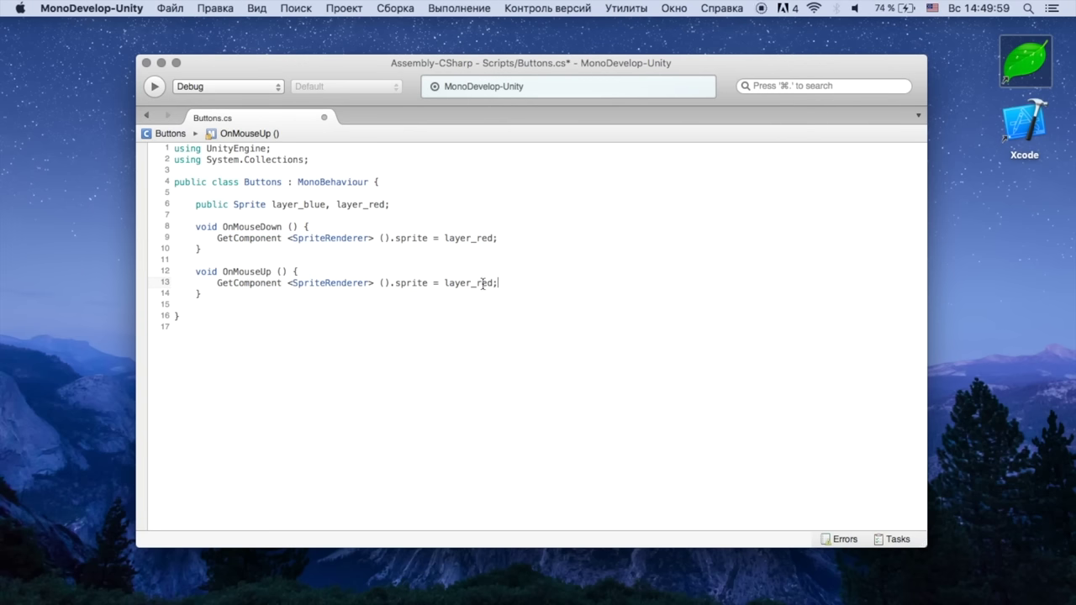
pyautogui.click(494, 283)
pyautogui.press('BackSpace')
pyautogui.press('BackSpace')
pyautogui.press('BackSpace')
pyautogui.write('ue')
pyautogui.press('super+s')
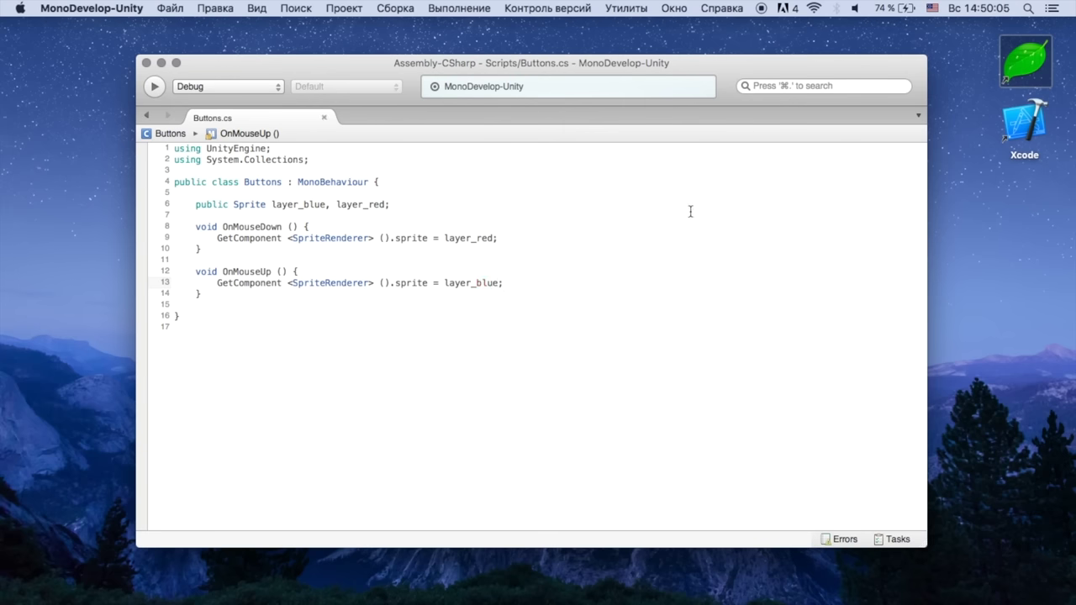
pyautogui.hotkey('ctrl', 'Right')
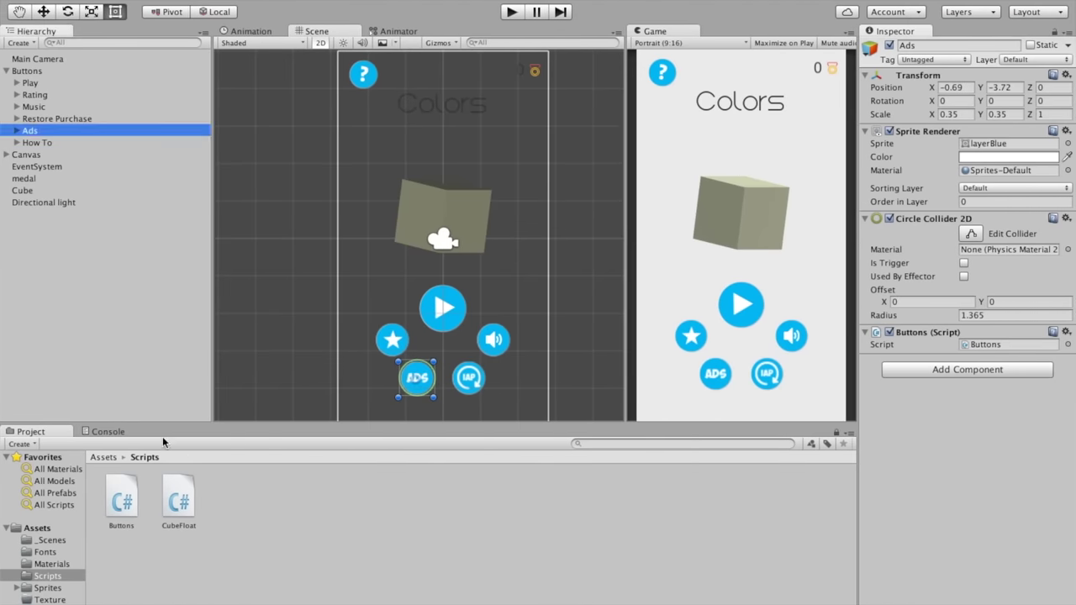
# Step: Import layerRed.png from Finder into the Assets/Sprites folder
pyautogui.click(48, 589)
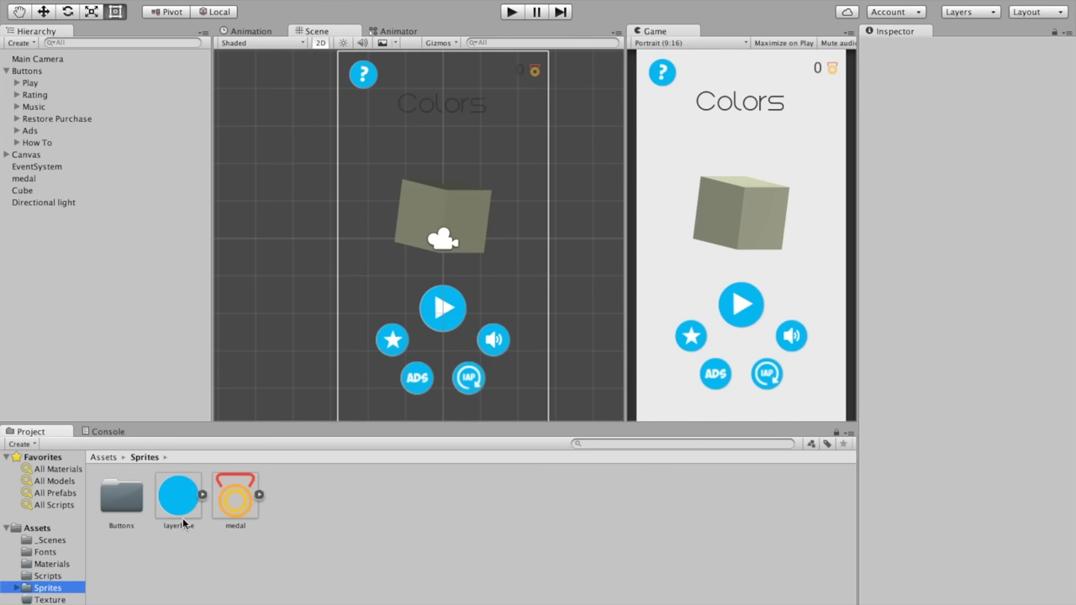
pyautogui.hotkey('ctrl', 'Left')
pyautogui.click(42, 595)
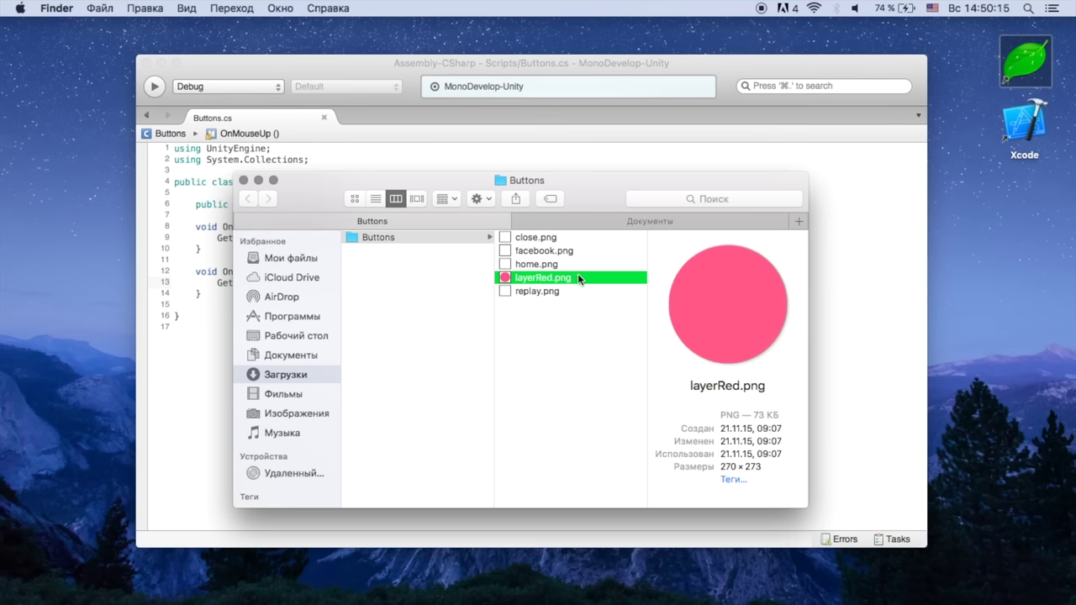
pyautogui.moveTo(577, 274)
pyautogui.mouseDown()
pyautogui.moveTo(600, 291)
pyautogui.moveTo(425, 548)
pyautogui.mouseUp()
pyautogui.hotkey('ctrl', 'Right')
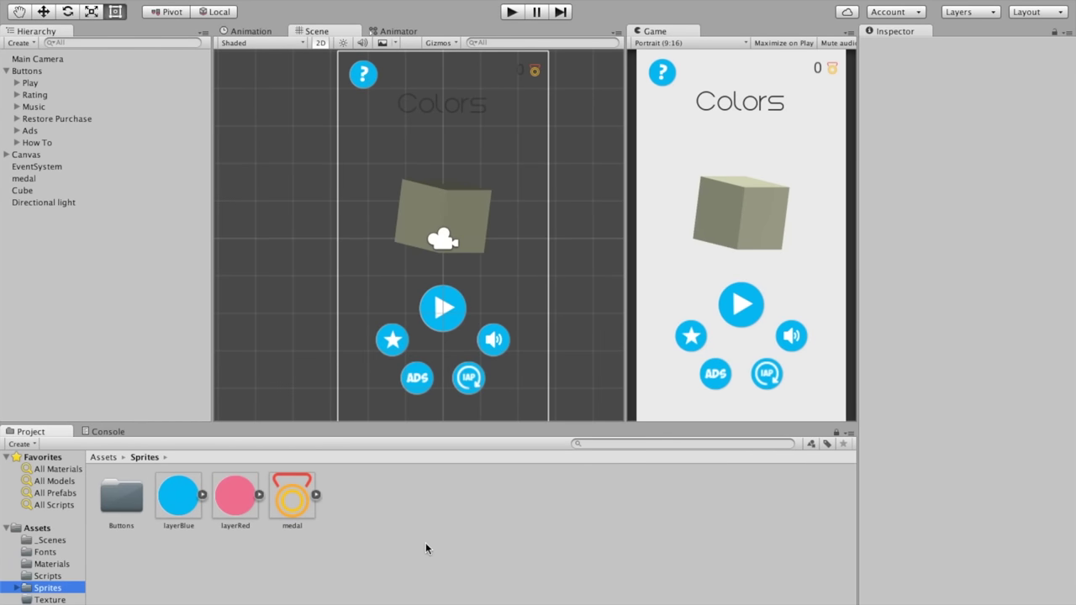
# Step: Assign layerBlue and layerRed to Layer_blue and Layer_red on all six buttons, then run the game
pyautogui.click(37, 143)
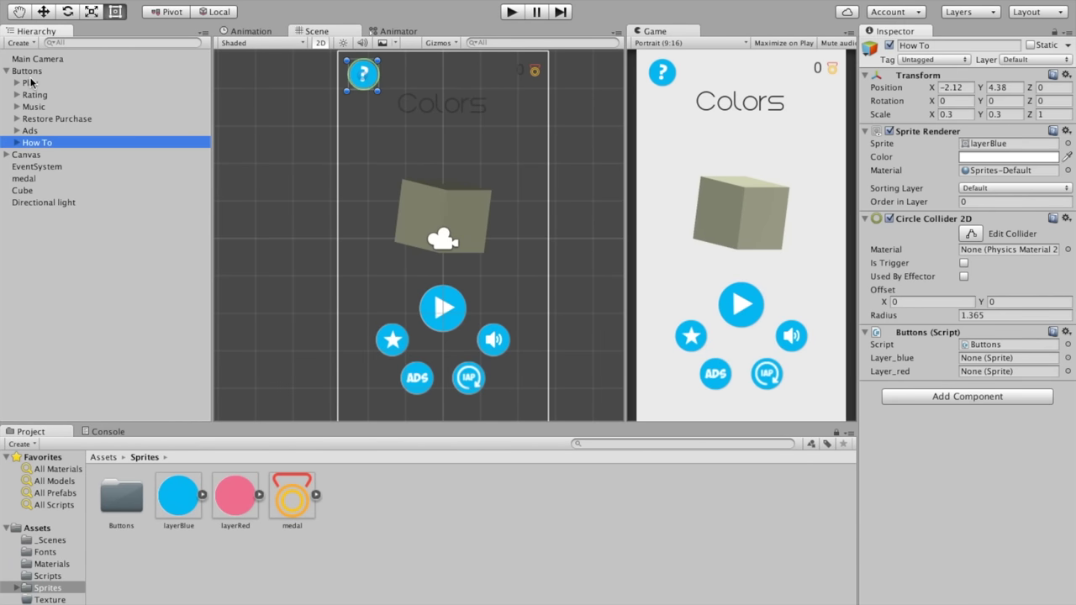
pyautogui.keyDown('shift'); pyautogui.click(31, 82); pyautogui.keyUp('shift')
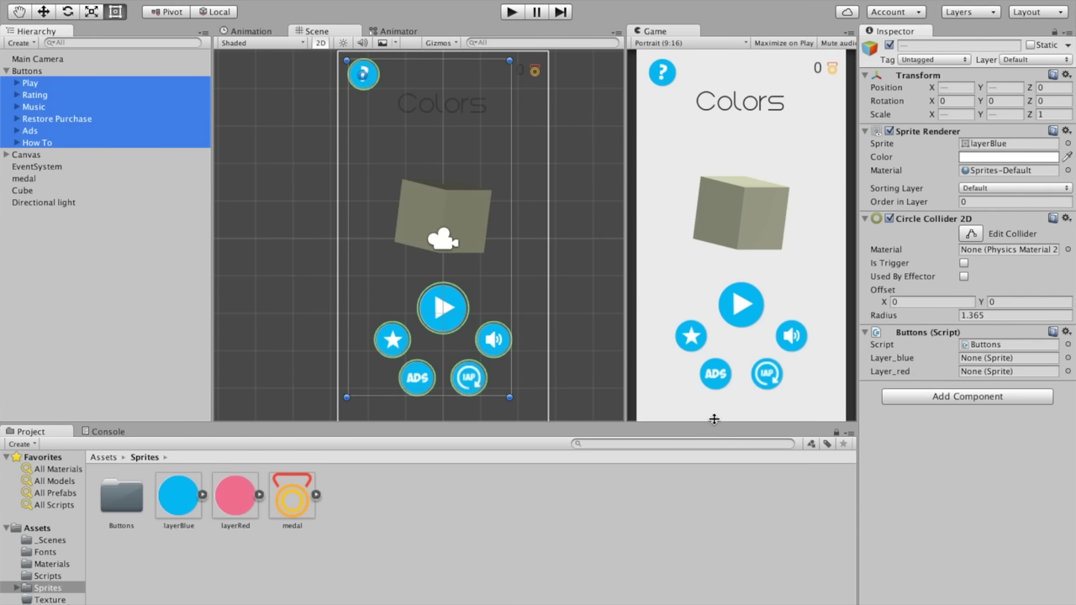
pyautogui.moveTo(179, 496)
pyautogui.mouseDown()
pyautogui.moveTo(704, 486)
pyautogui.moveTo(1007, 358)
pyautogui.mouseUp()
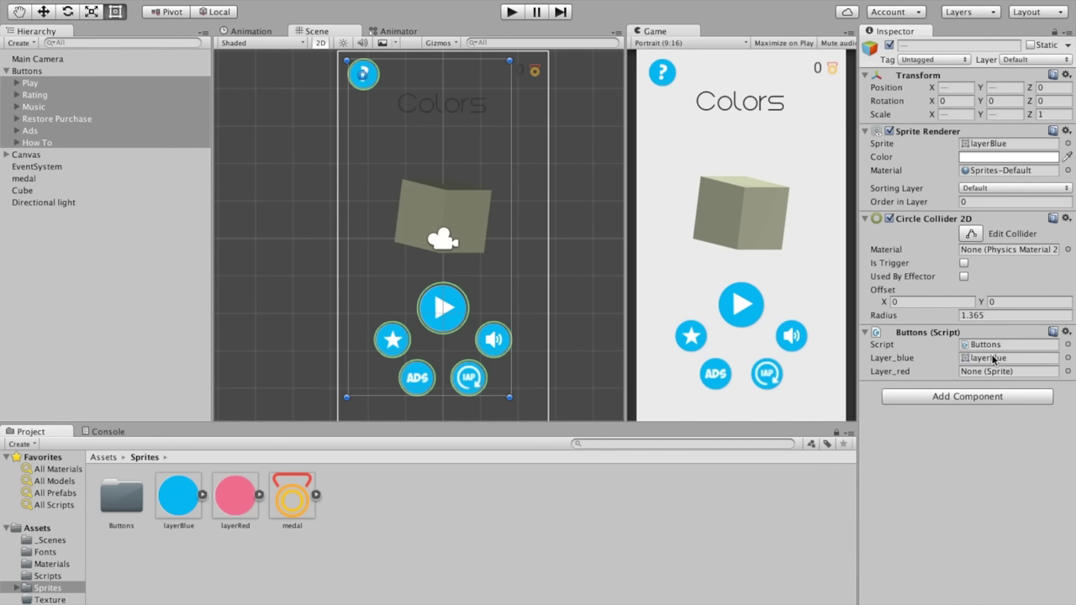
pyautogui.moveTo(234, 508); pyautogui.dragTo(1007, 371)
pyautogui.click(521, 17)
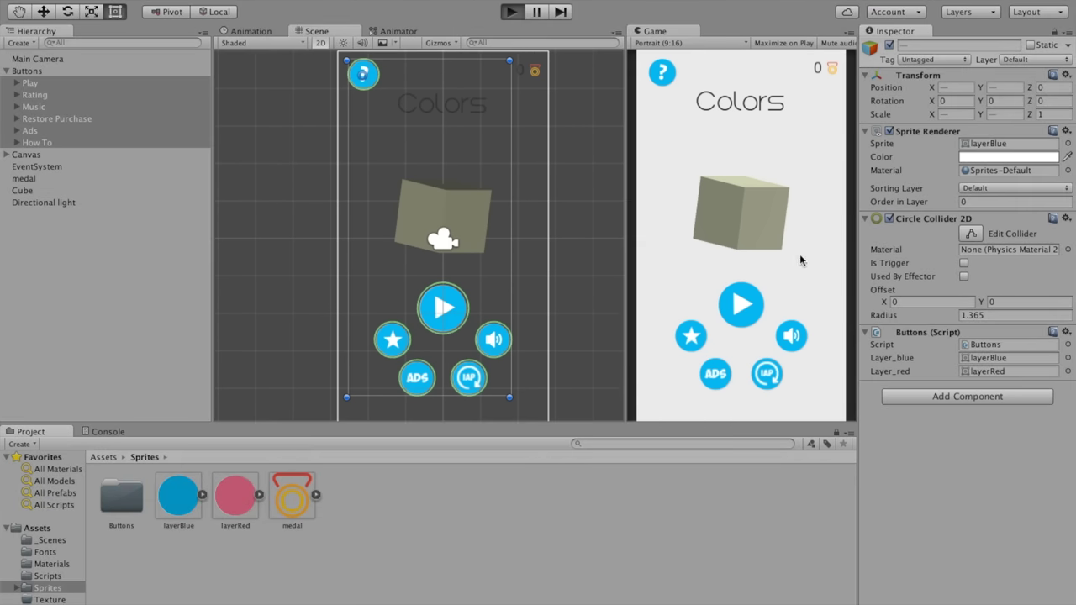
pyautogui.click(743, 309)
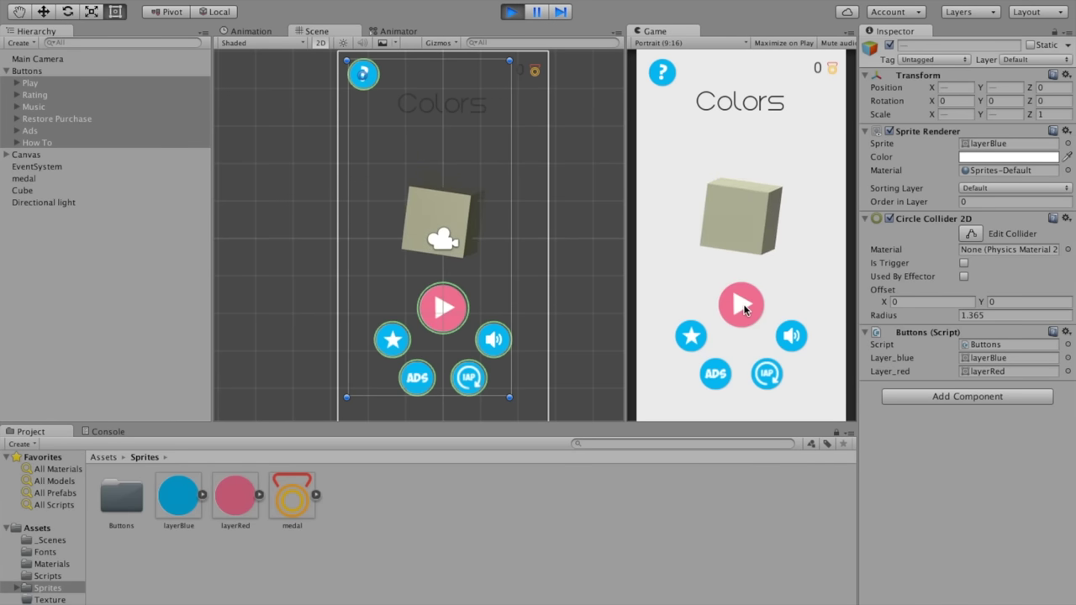
pyautogui.click(749, 309)
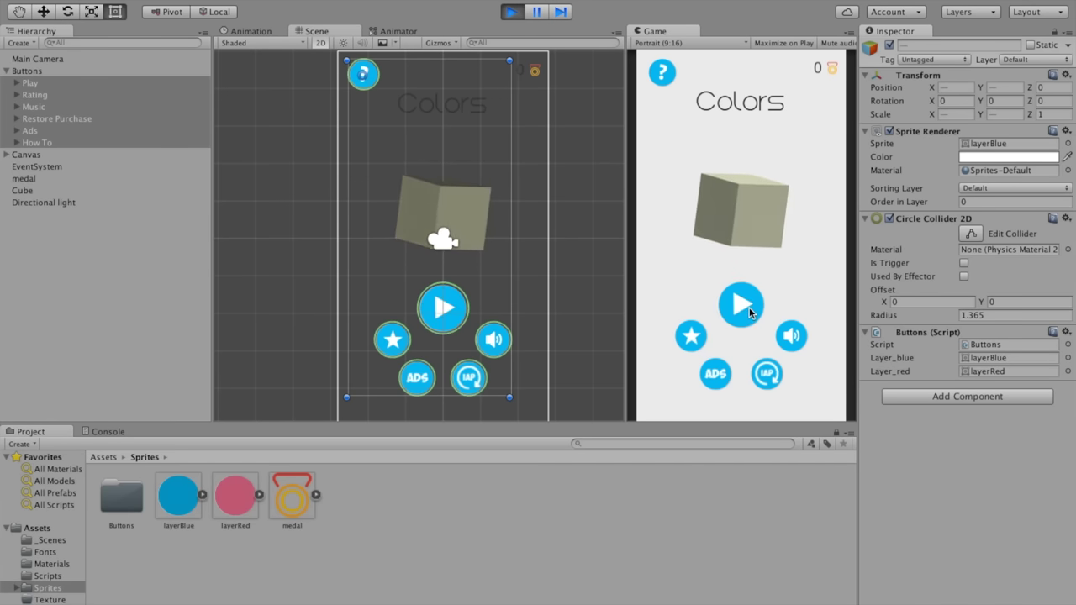
pyautogui.click(748, 307)
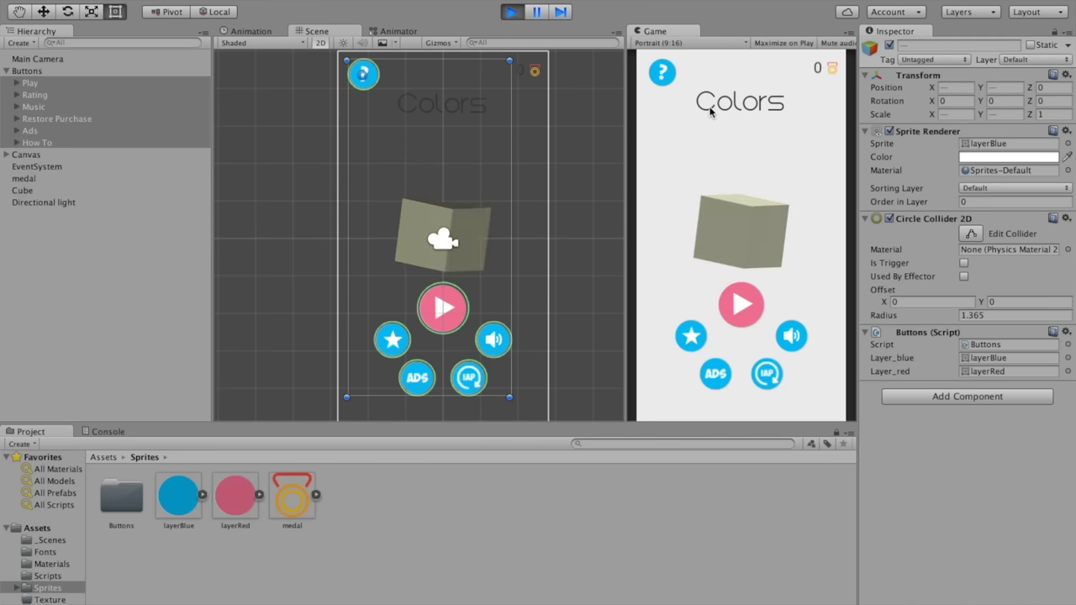
pyautogui.click(680, 144)
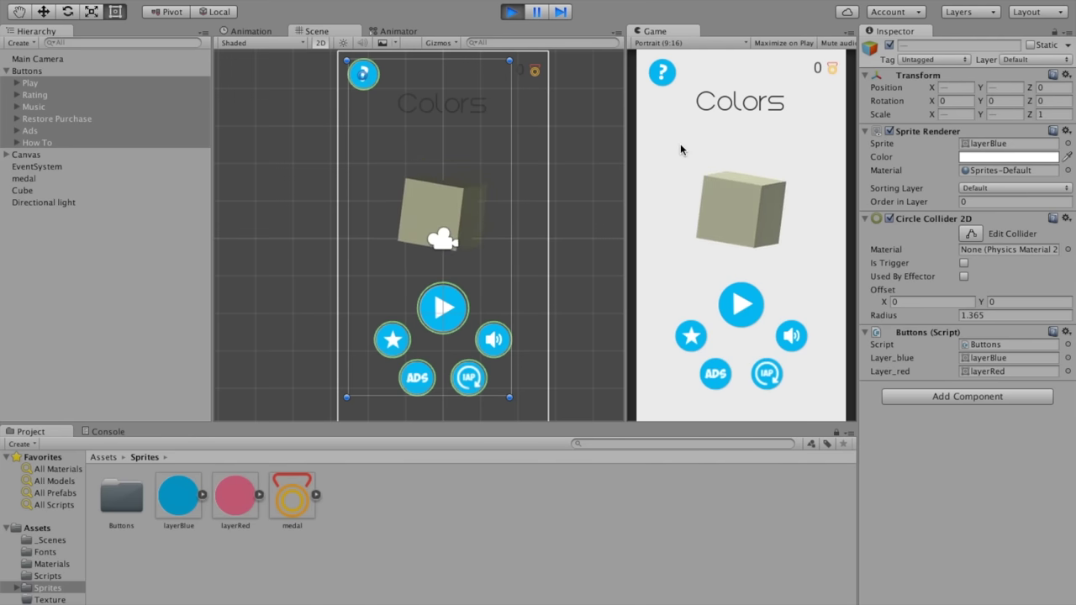
pyautogui.click(693, 343)
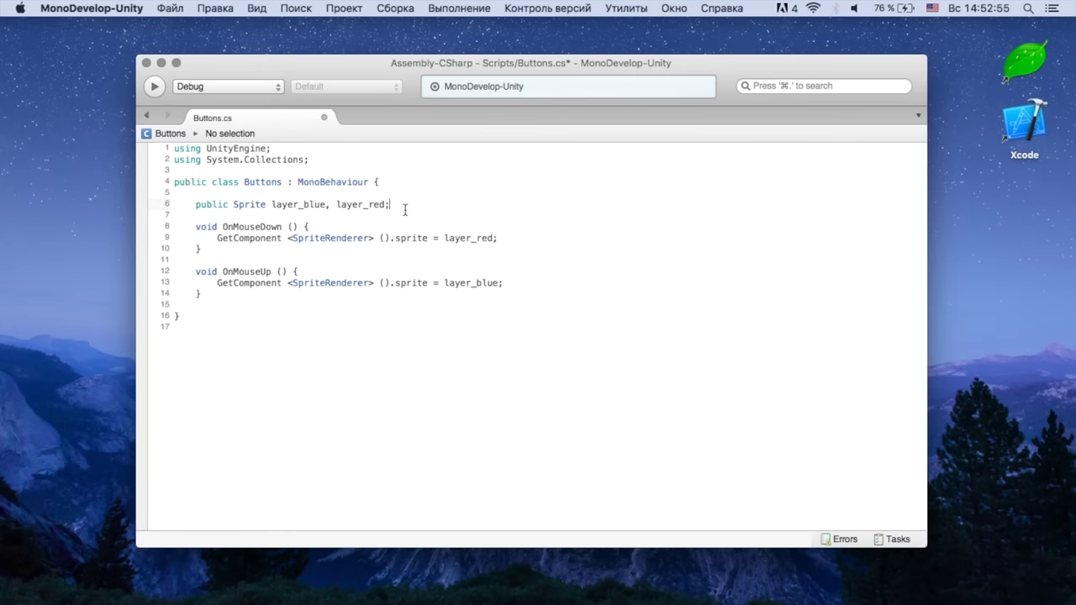
# Step: Add a 'public string action;' field below the sprite fields
pyautogui.press('Return')
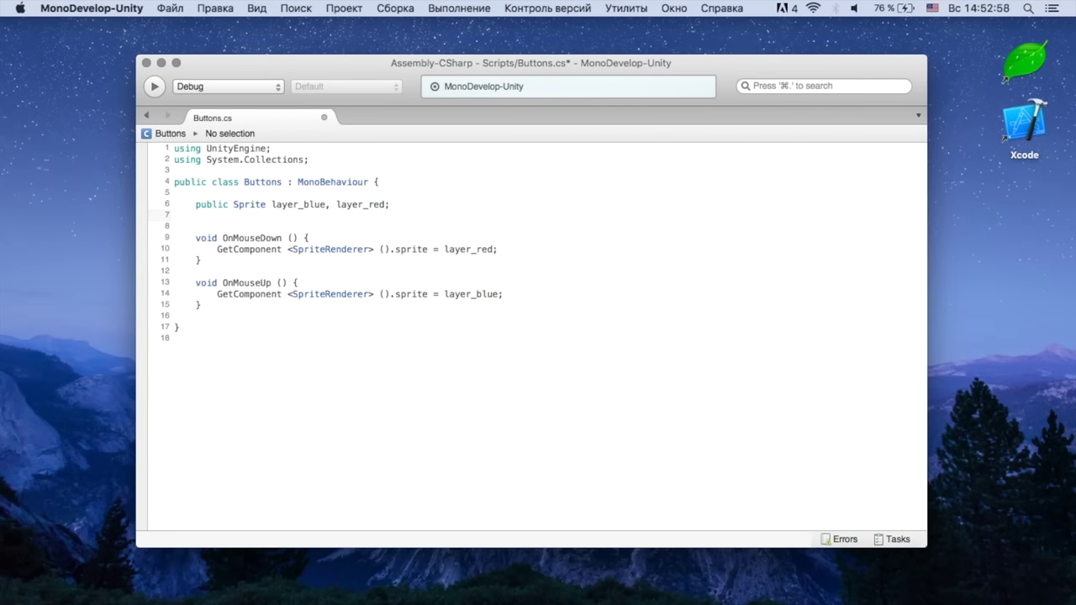
pyautogui.write('public ')
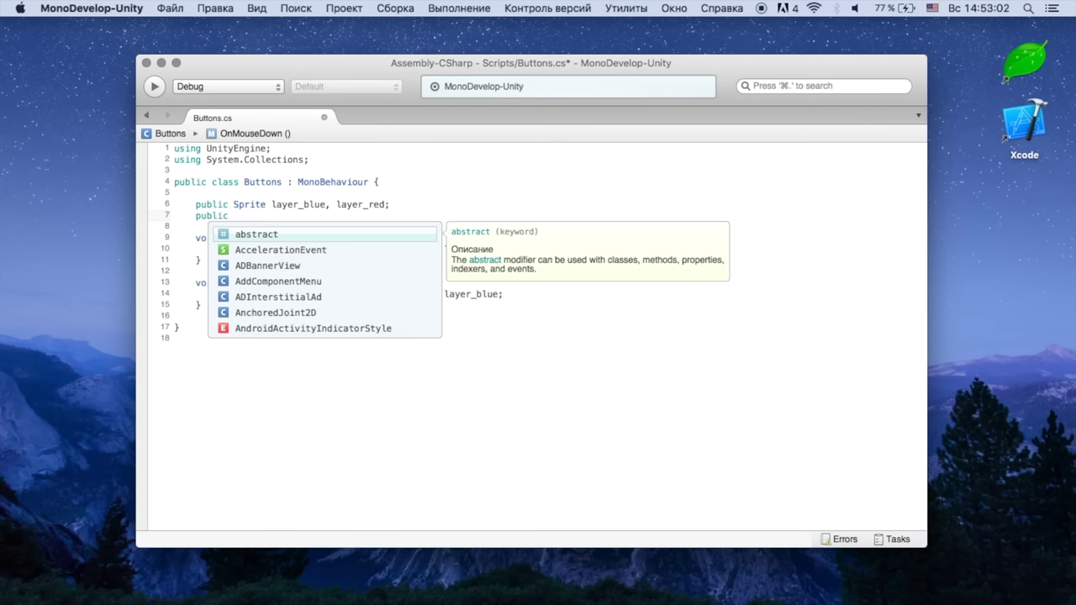
pyautogui.write('string action;')
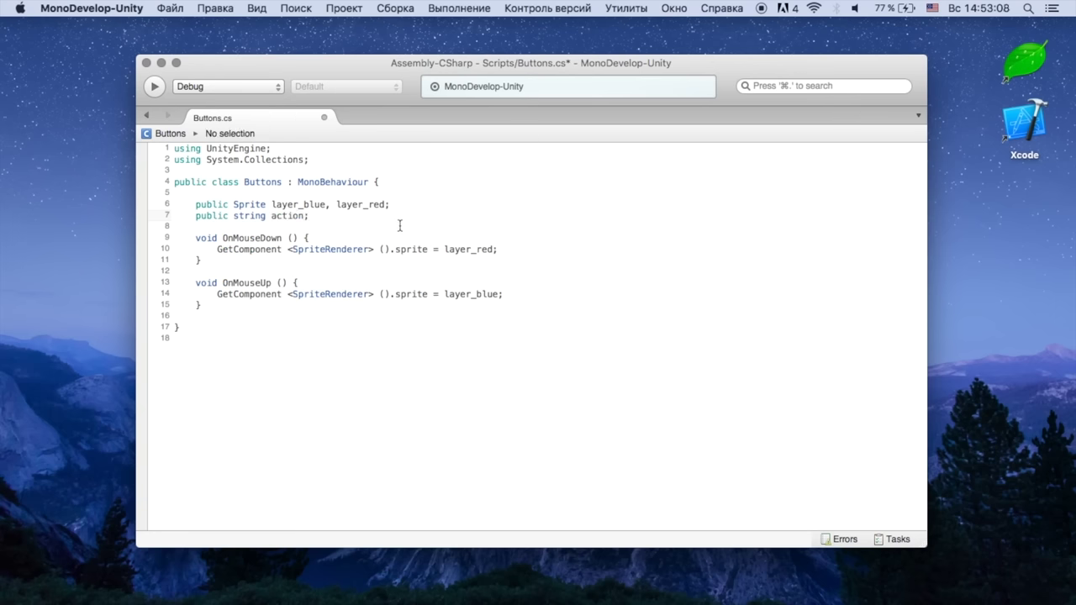
pyautogui.press('super+Tab')
pyautogui.press('super+Tab')
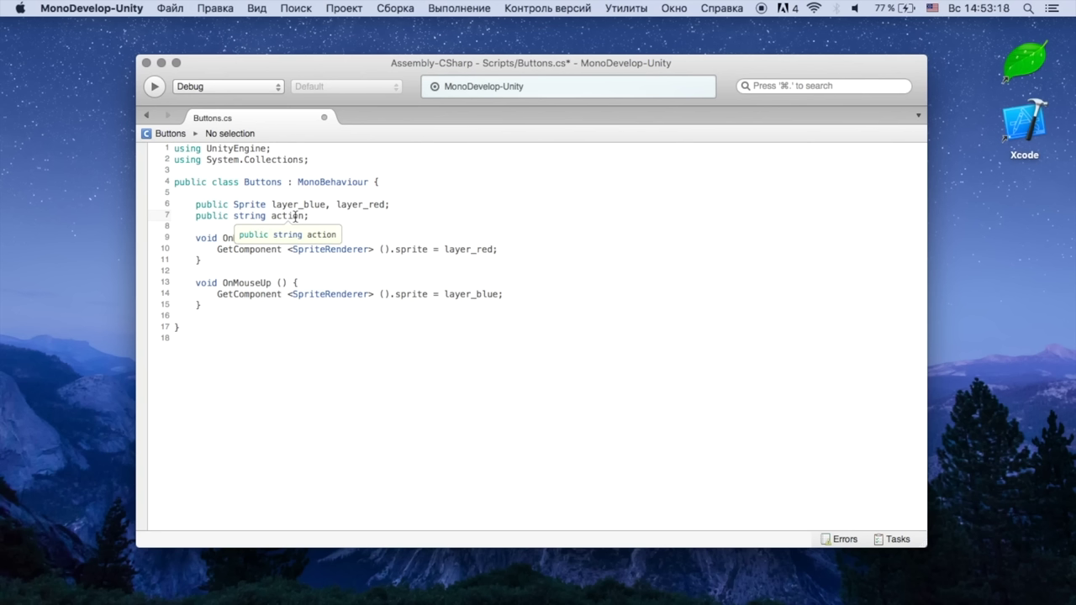
# Step: Add an empty void OnMouseUpAsButton () method after OnMouseUp, then switch back to Unity
pyautogui.click(235, 306)
pyautogui.press('Return')
pyautogui.press('Return')
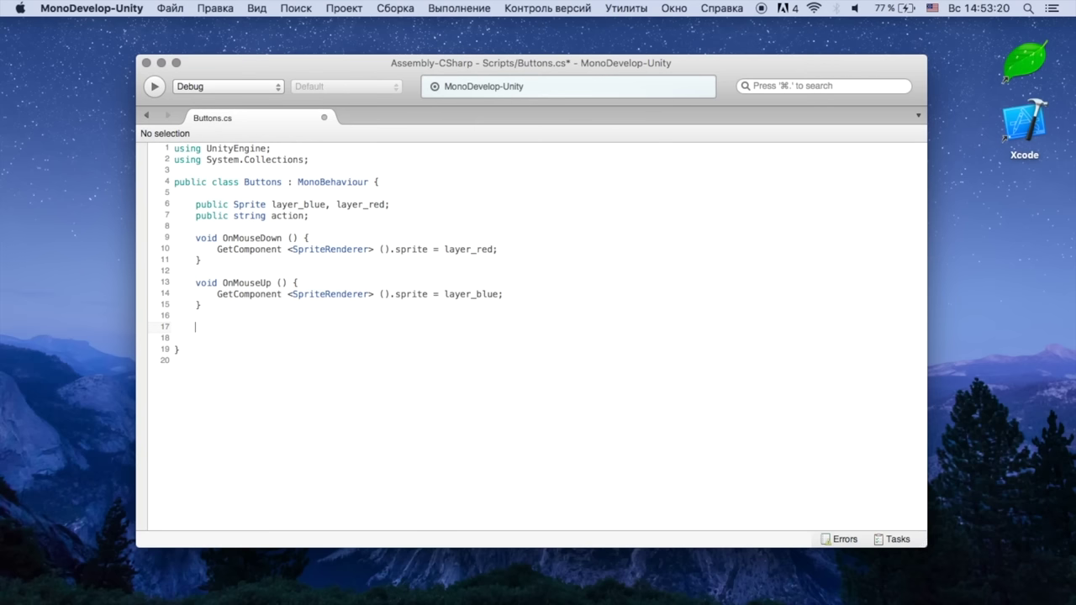
pyautogui.write('void O')
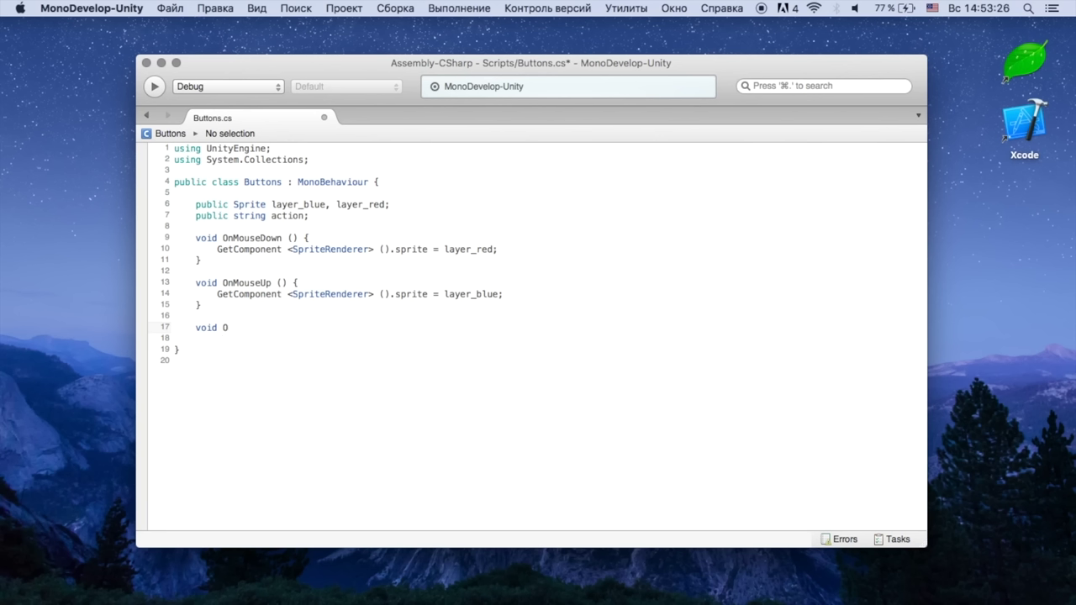
pyautogui.write('m')
pyautogui.write('Mo')
pyautogui.write('useU')
pyautogui.write('pA')
pyautogui.write('Butt')
pyautogui.write('on () {')
pyautogui.press('Return')
pyautogui.press('Return')
pyautogui.write('}')
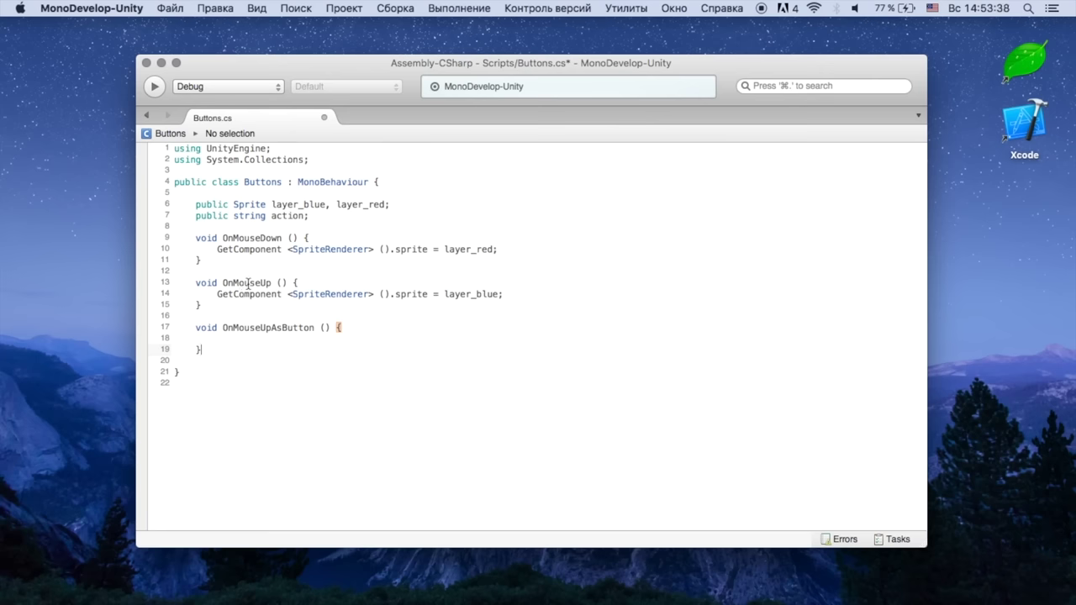
pyautogui.press('super+Tab')
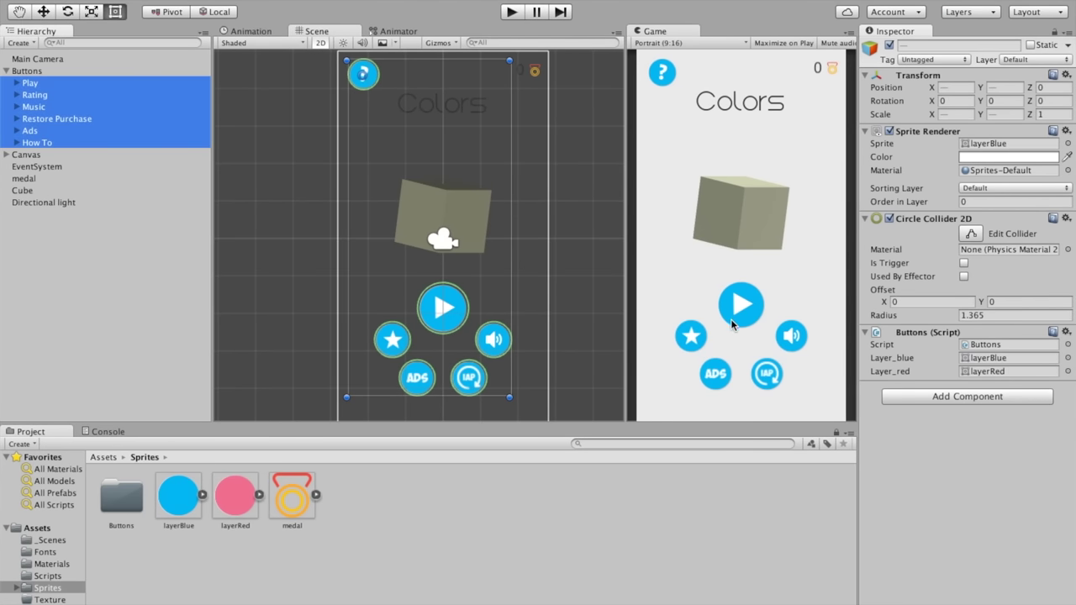
# Step: Focus the Unity editor so it recompiles the Buttons.cs changes
pyautogui.click(743, 317)
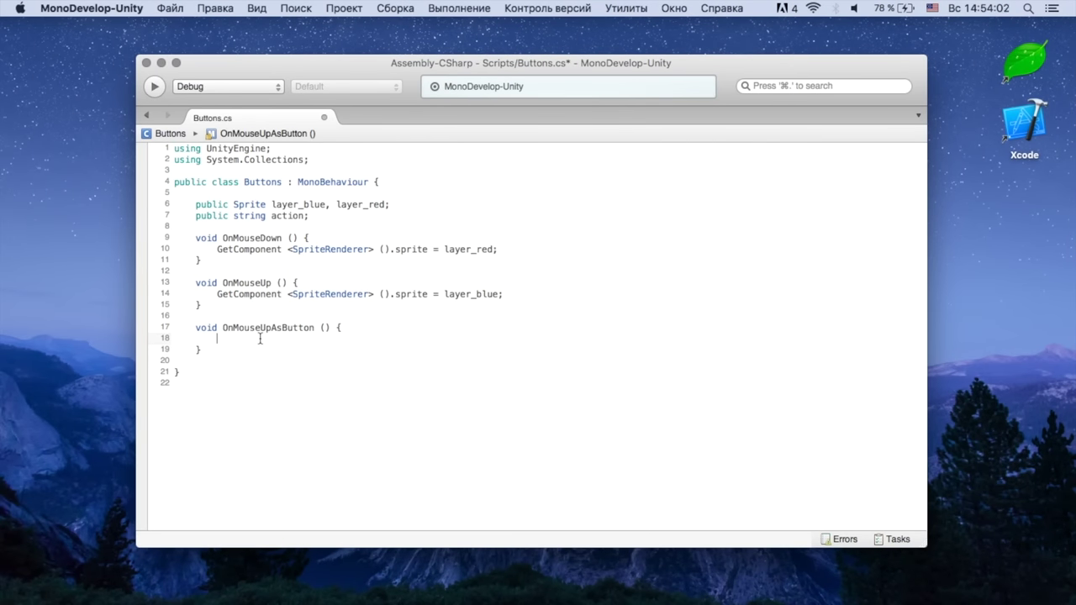
# Step: In OnMouseUpAsButton, add a switch on action with a case "play": label
pyautogui.write('swit')
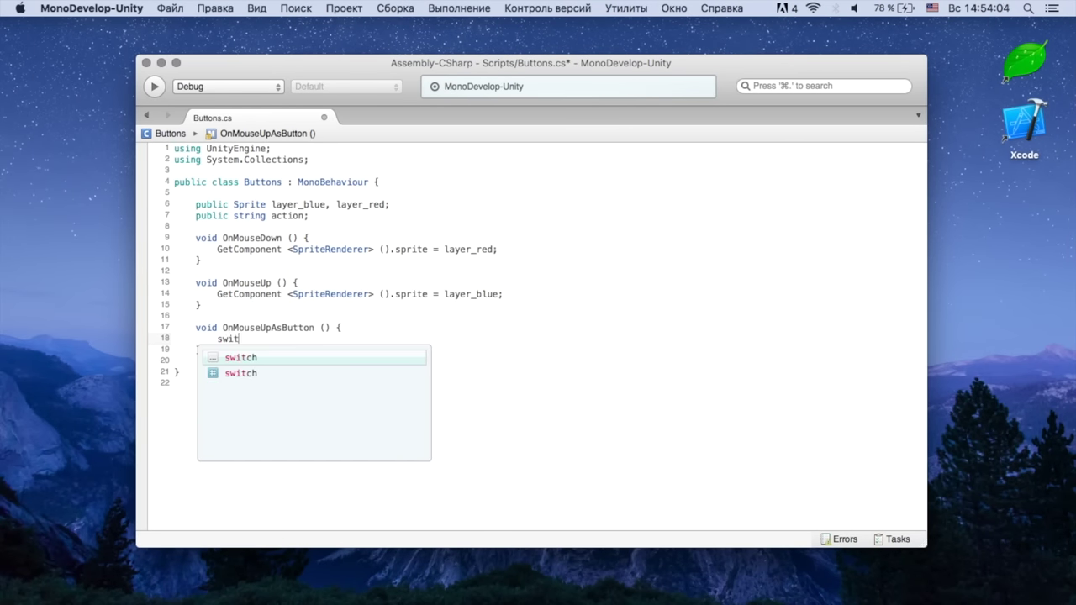
pyautogui.write('ch *() {')
pyautogui.press('Return')
pyautogui.click(227, 339)
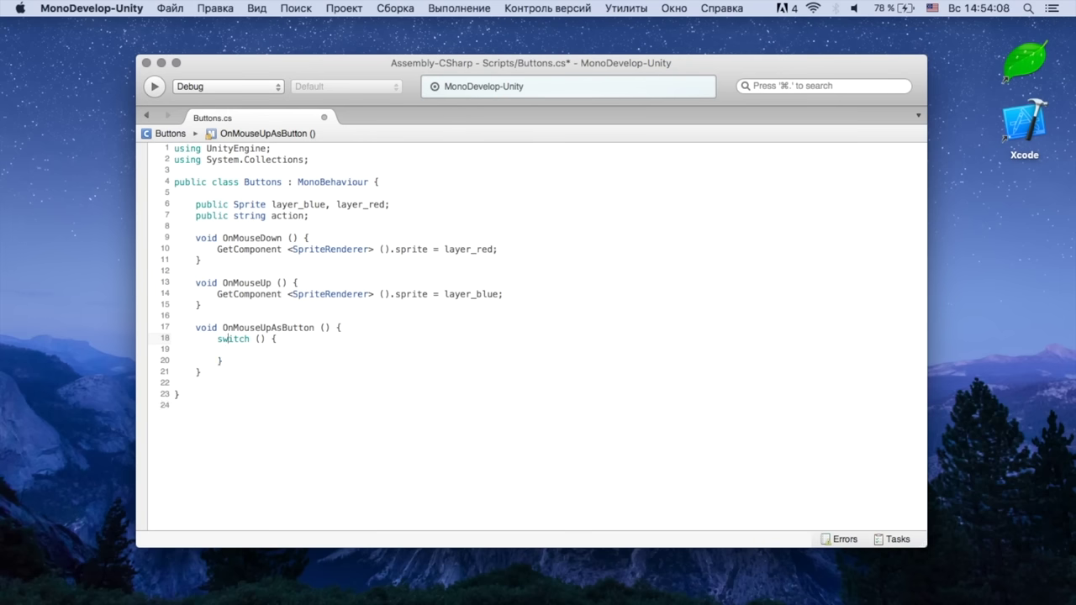
pyautogui.click(260, 339)
pyautogui.write('action')
pyautogui.press('Escape')
pyautogui.click(252, 347)
pyautogui.write('case')
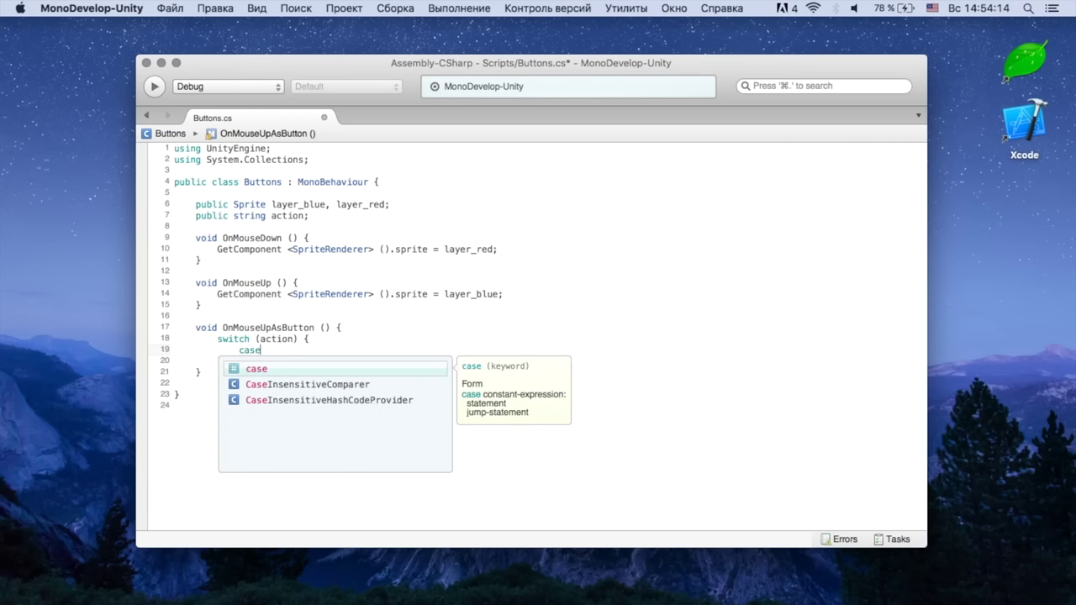
pyautogui.write(' "play":')
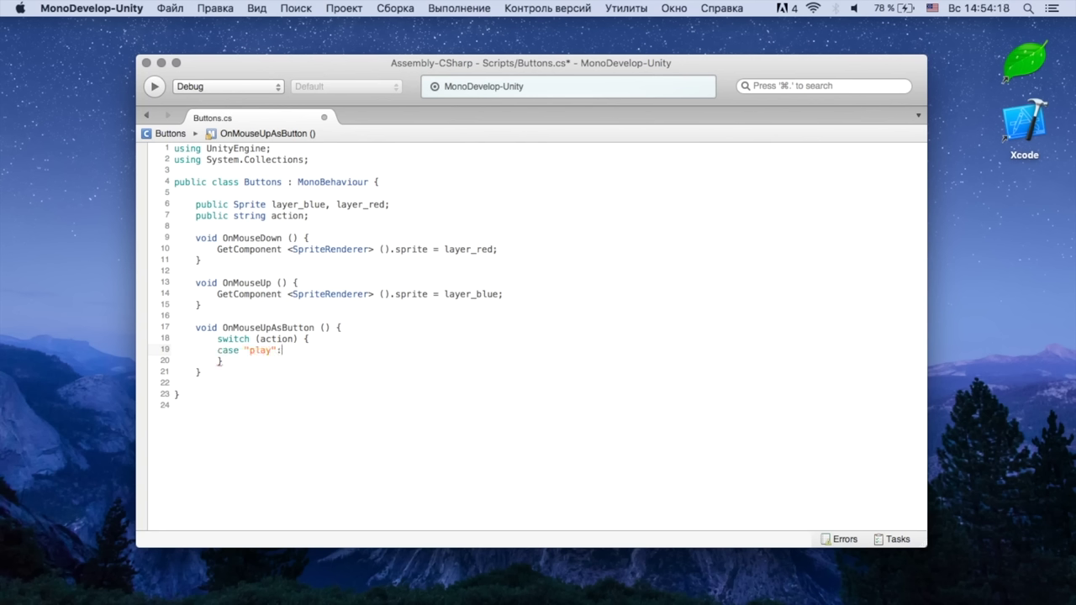
pyautogui.press('Return')
# Step: Give the "play" case an Application load-level call for "play" plus break, and save
pyautogui.press('Return')
pyautogui.write('break;')
pyautogui.write('app')
pyautogui.press('Return')
pyautogui.write('.load')
pyautogui.press('Return')
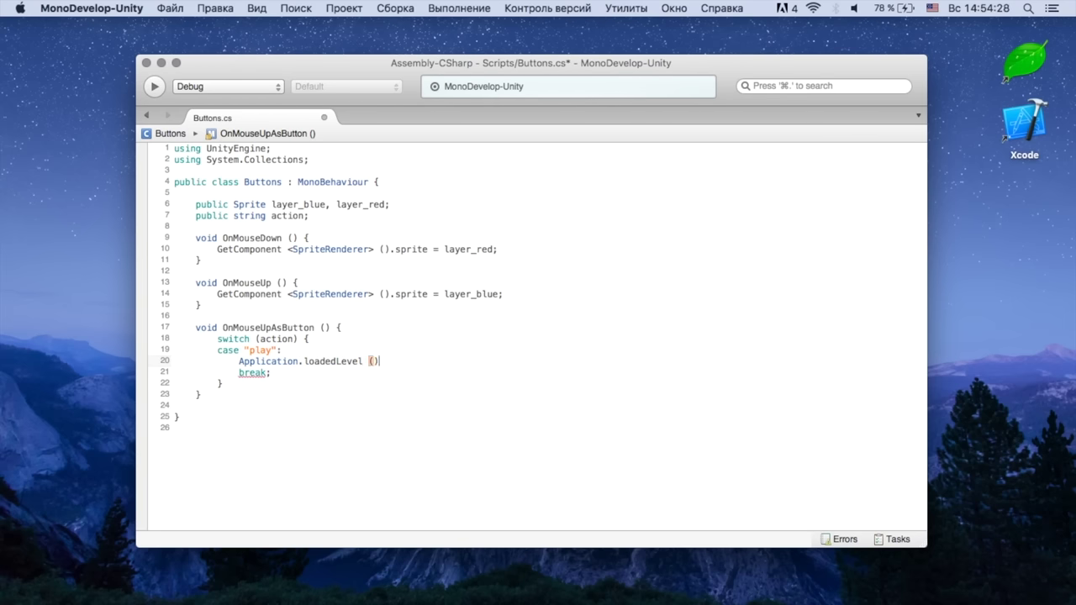
pyautogui.write('"')
pyautogui.write('play')
pyautogui.press('super+s')
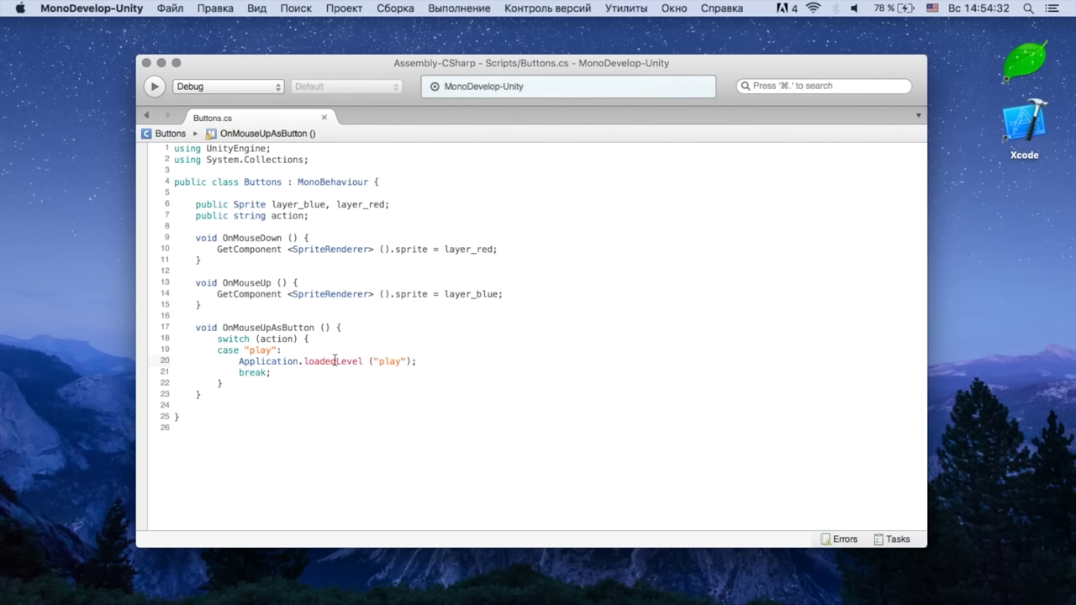
# Step: Correct the call to Application.LoadLevel ("play") and save Buttons.cs again
pyautogui.click(336, 361)
pyautogui.press('BackSpace')
pyautogui.press('BackSpace')
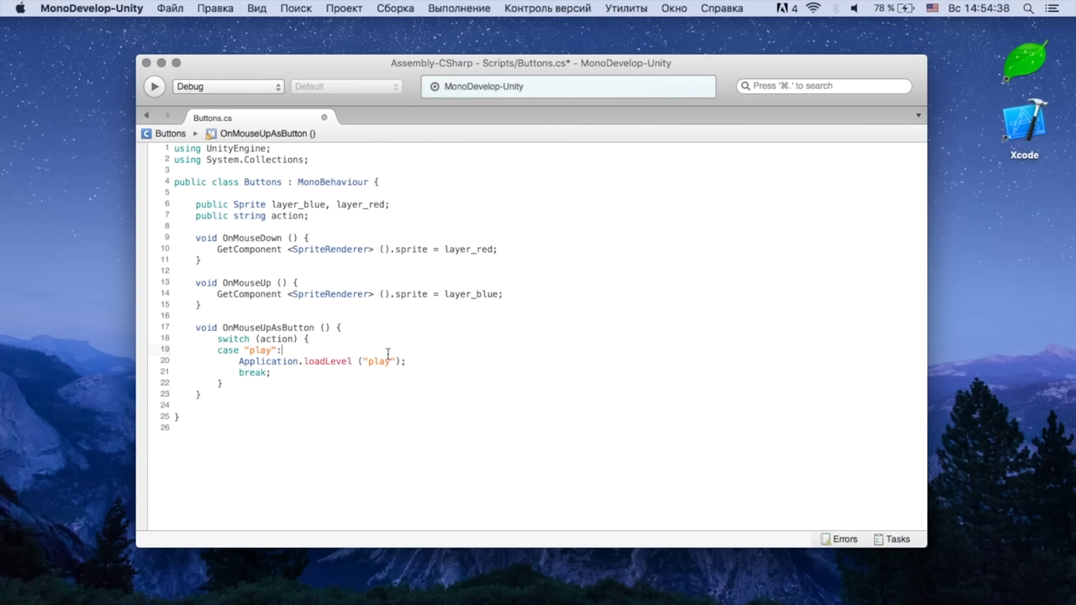
pyautogui.click(309, 362)
pyautogui.press('BackSpace')
pyautogui.write('L')
pyautogui.click(368, 360)
pyautogui.click(328, 361)
pyautogui.press('super+s')
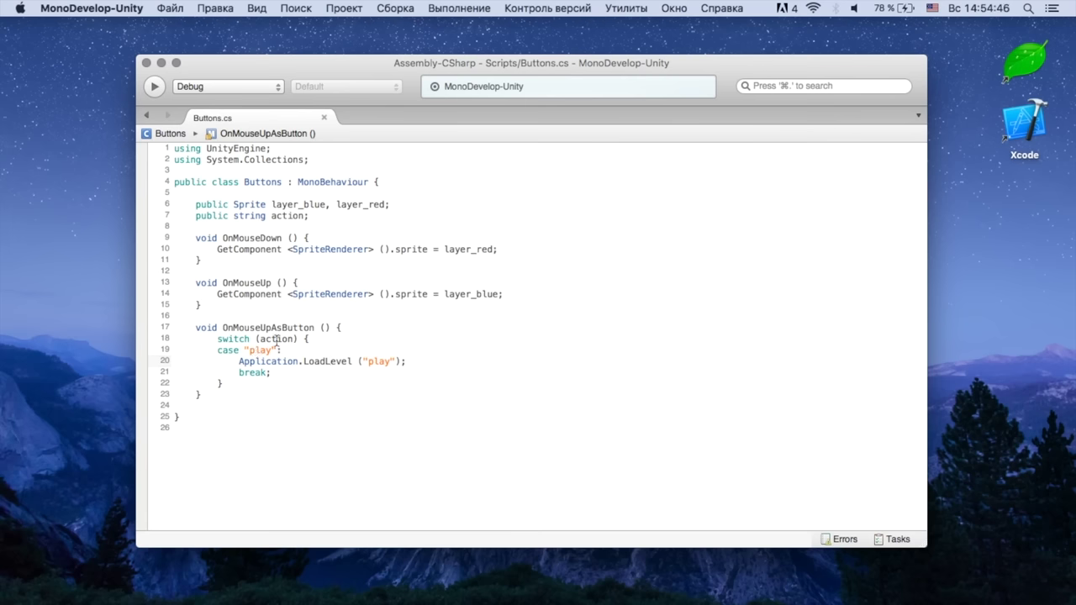
# Step: Back in Unity, select the Play button object in the Hierarchy
pyautogui.doubleClick(261, 350)
pyautogui.moveTo(383, 363)
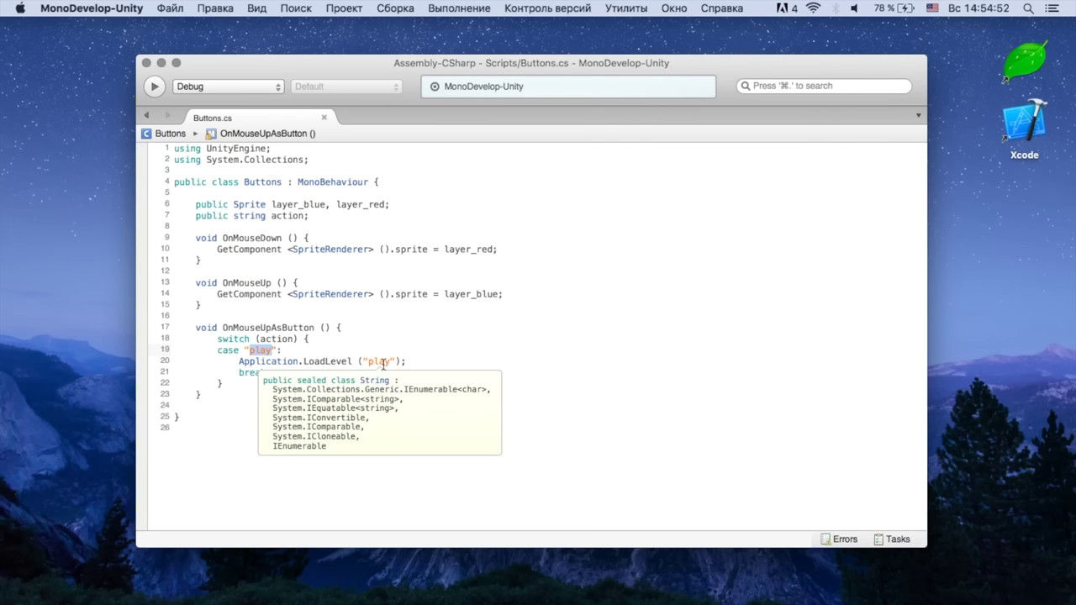
pyautogui.hotkey('ctrl', 'Right')
pyautogui.click(31, 83)
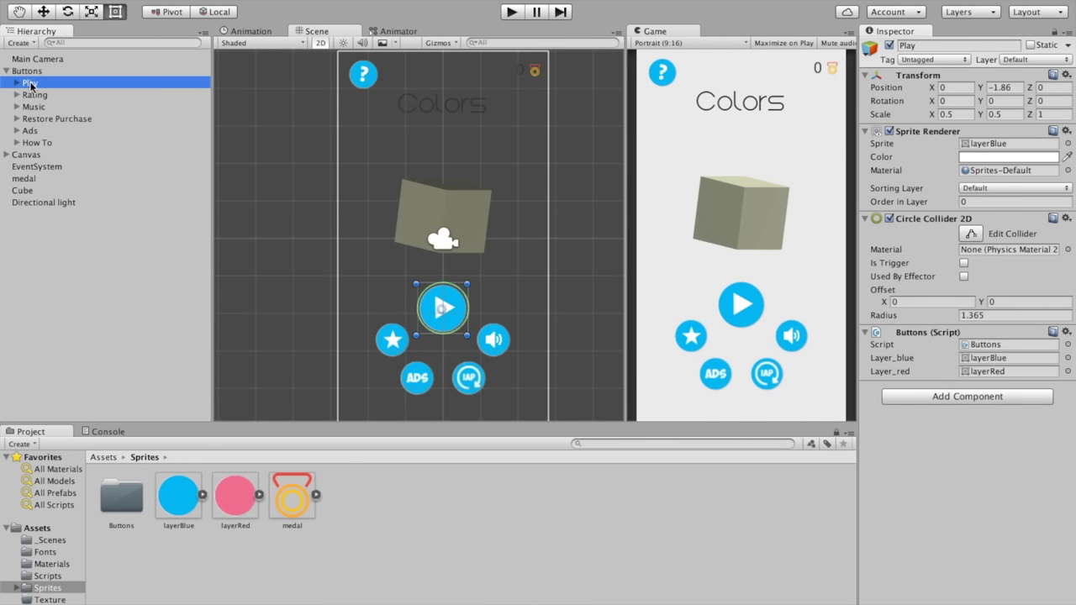
# Step: Set the Play button's Action to 'play' and the Rating button's Action to 'rating'
pyautogui.click(994, 384)
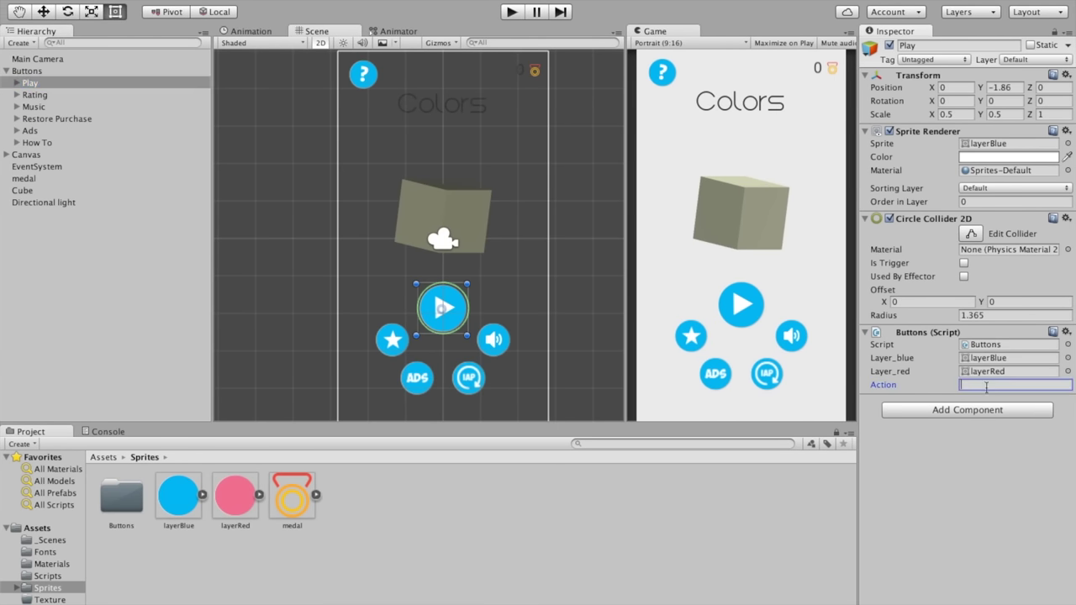
pyautogui.write('play')
pyautogui.click(53, 96)
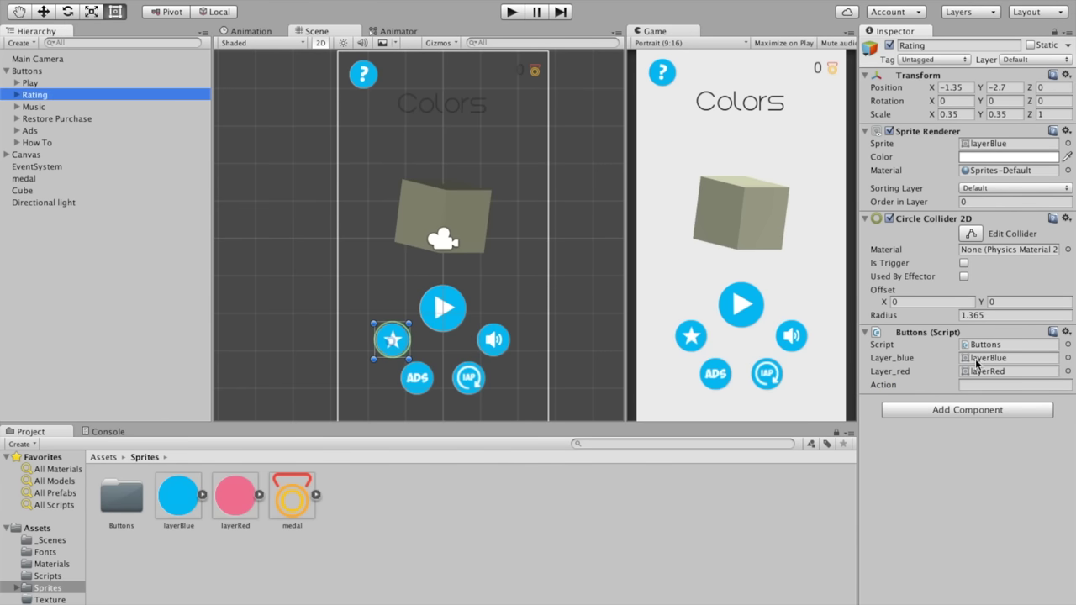
pyautogui.click(976, 385)
pyautogui.write('rating')
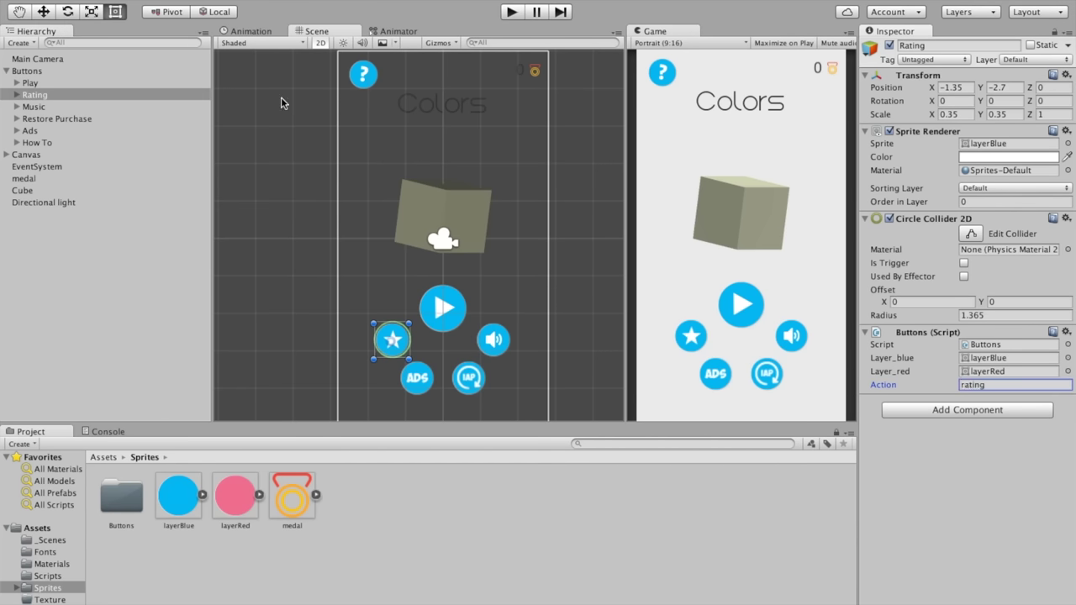
pyautogui.click(85, 106)
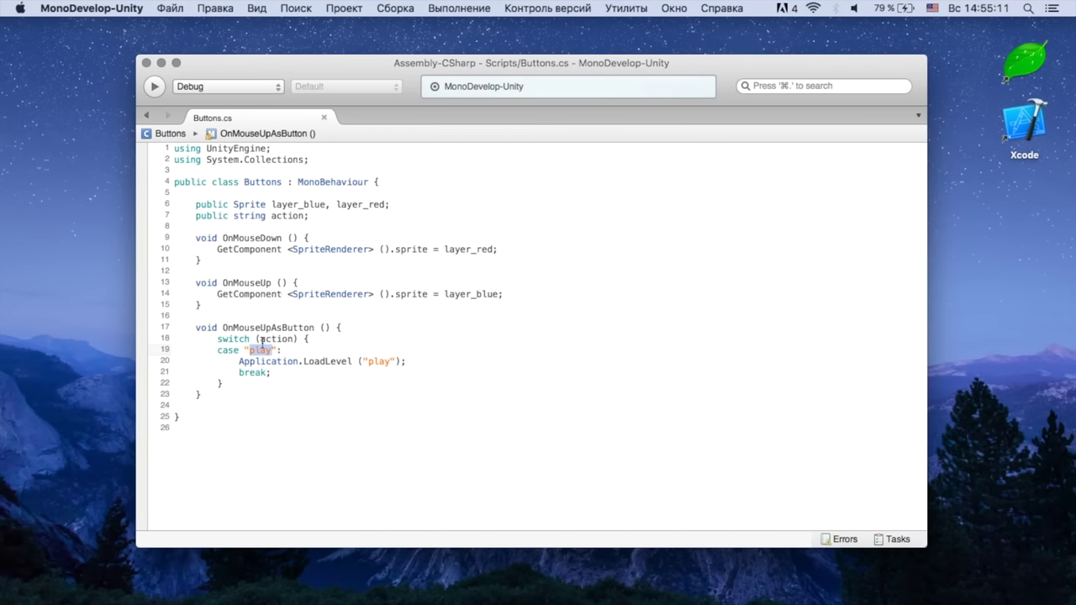
# Step: Switch on gameObject.name instead of action and delete the action field declaration
pyautogui.doubleClick(279, 338)
pyautogui.write('gameObject')
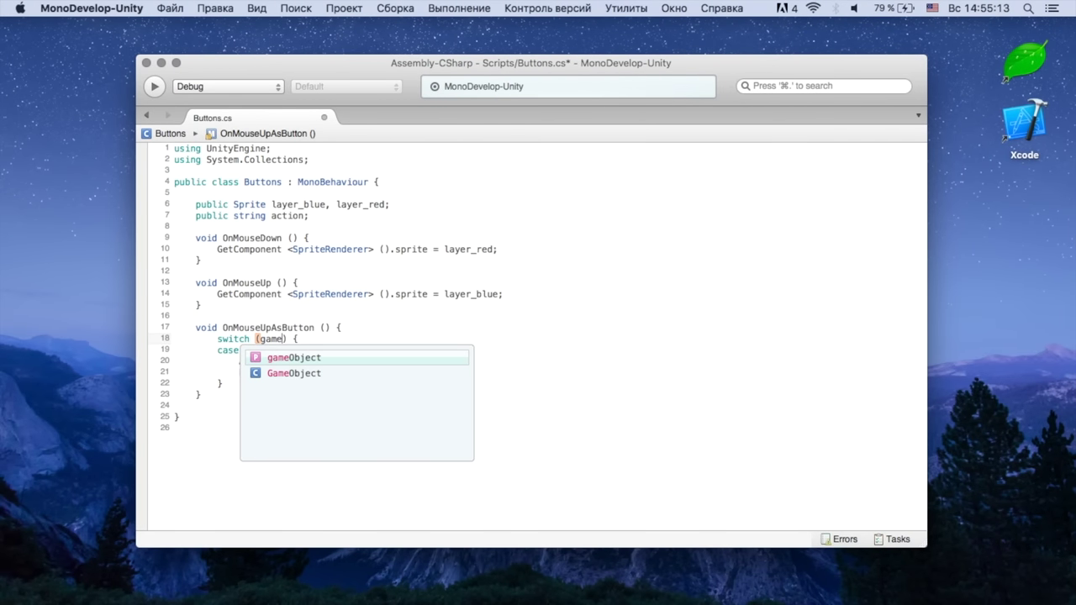
pyautogui.write('.name')
pyautogui.press('Escape')
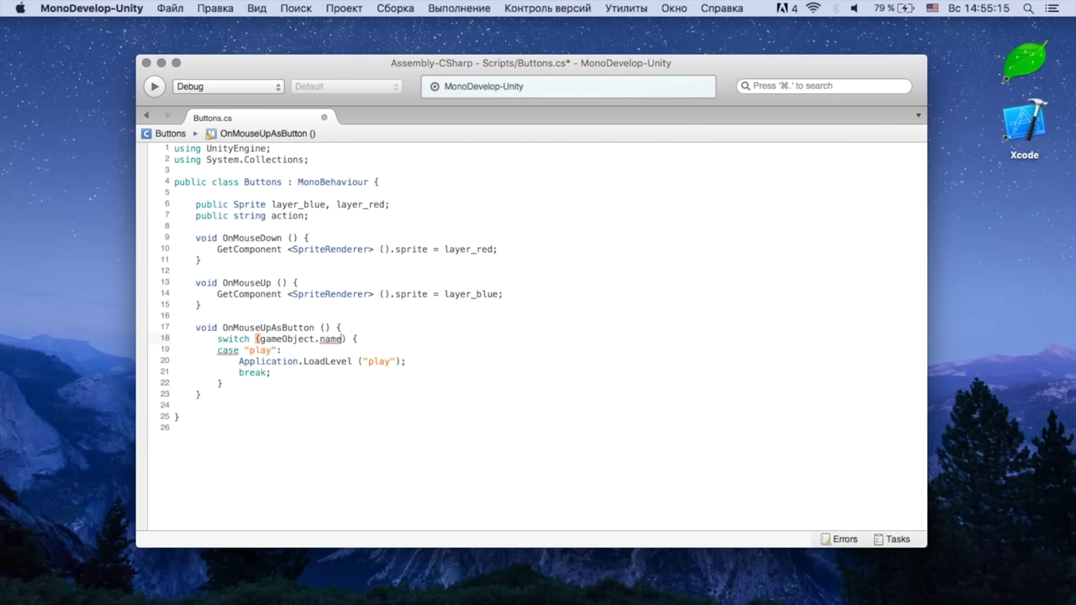
pyautogui.moveTo(326, 213); pyautogui.dragTo(195, 215)
pyautogui.press('BackSpace')
pyautogui.press('BackSpace')
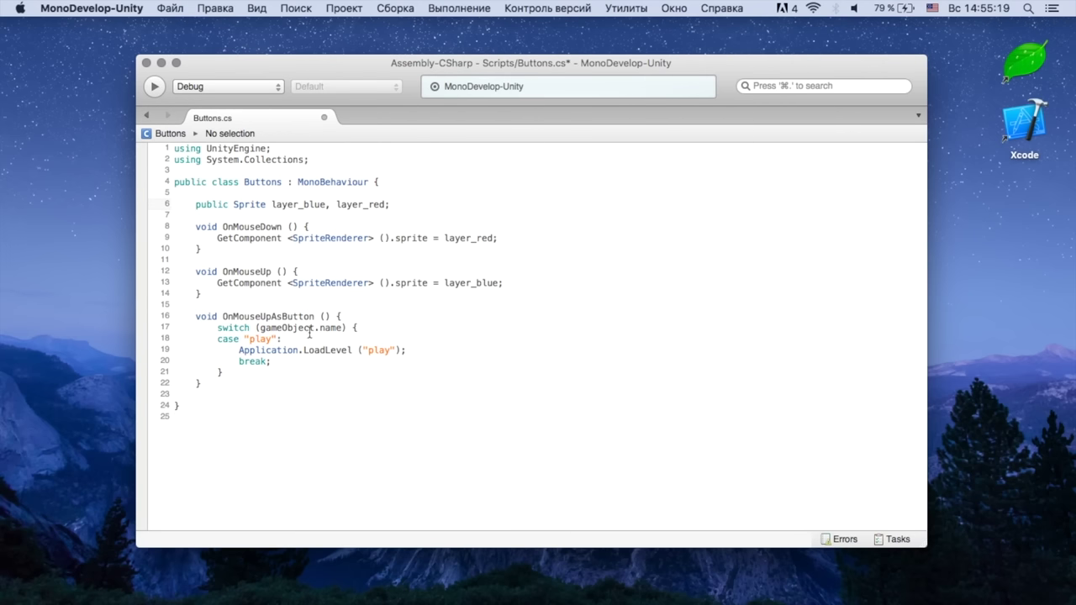
# Step: Rename the case label to "Play" and save Buttons.cs
pyautogui.hotkey('ctrl', 'Right')
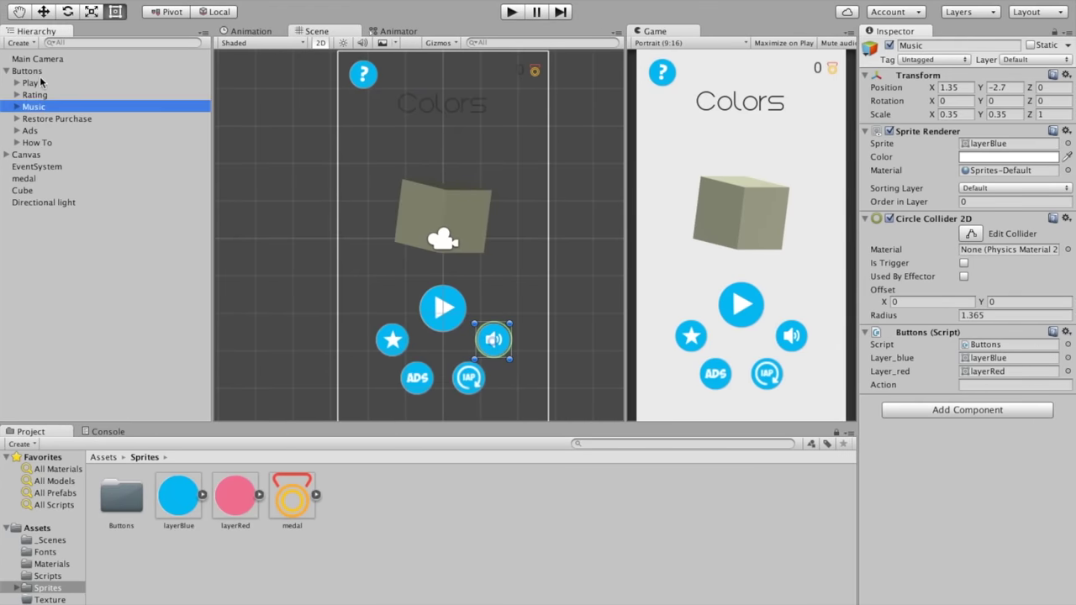
pyautogui.hotkey('ctrl', 'Left')
pyautogui.click(255, 341)
pyautogui.press('BackSpace')
pyautogui.write('P')
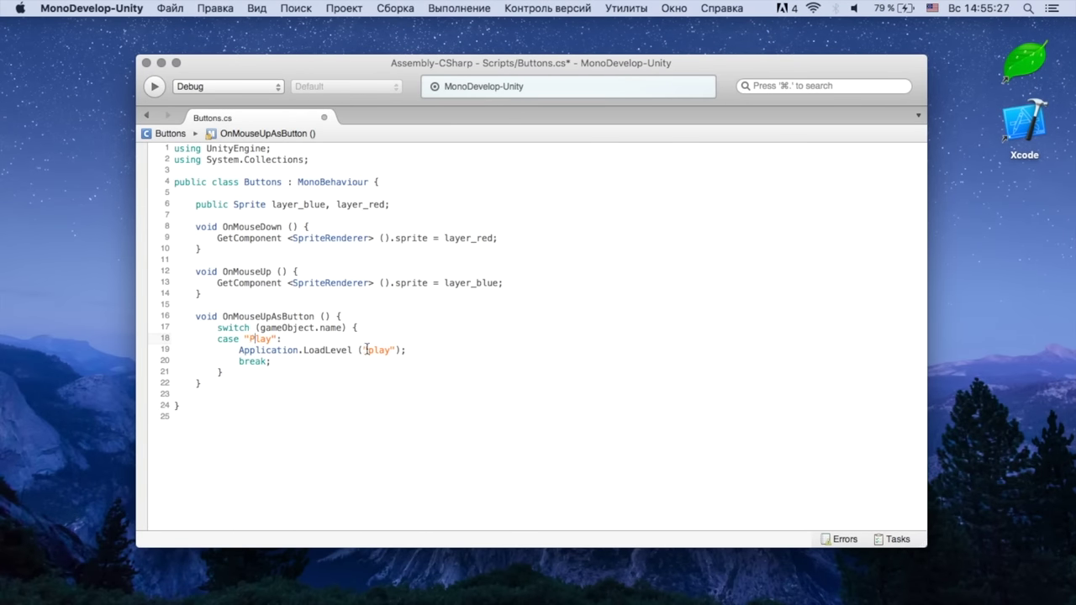
pyautogui.press('super+s')
pyautogui.hotkey('ctrl', 'Right')
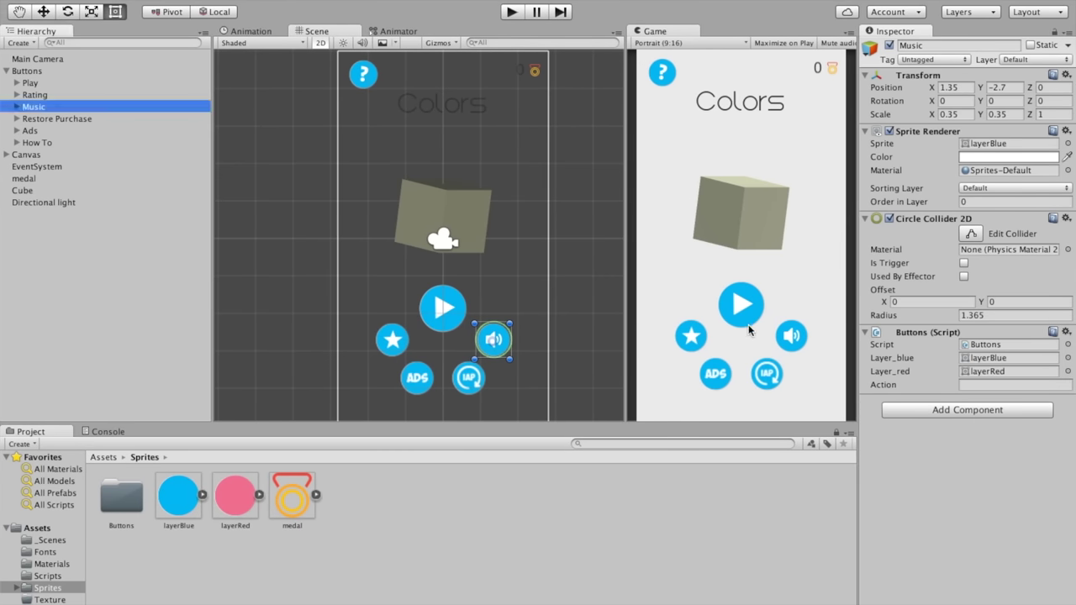
# Step: Open the _Scenes folder and check the Play and Rating objects' names in the Hierarchy
pyautogui.click(46, 540)
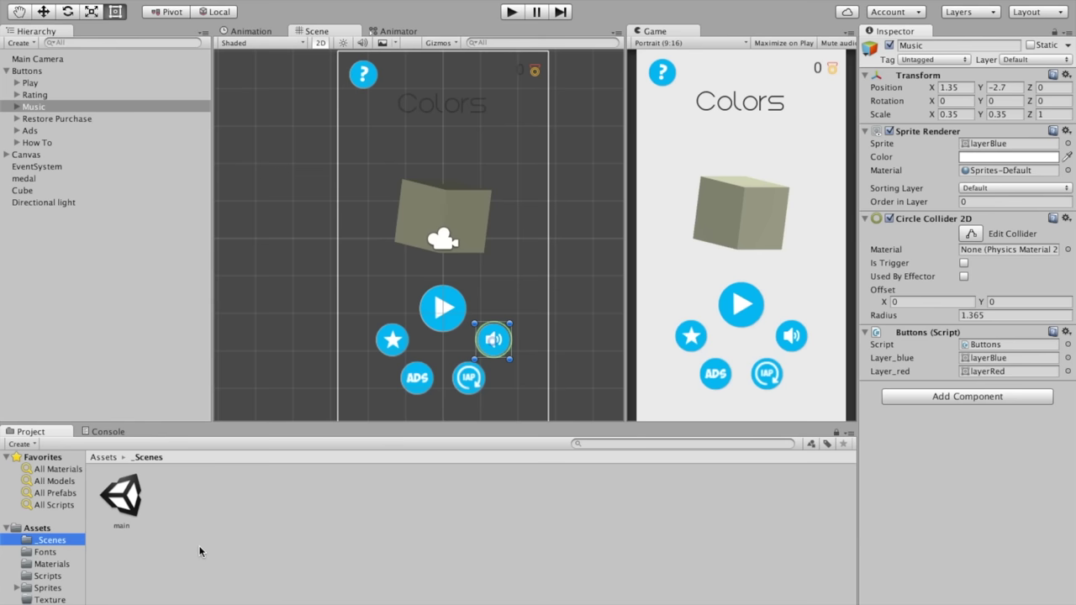
pyautogui.click(30, 82)
pyautogui.click(36, 96)
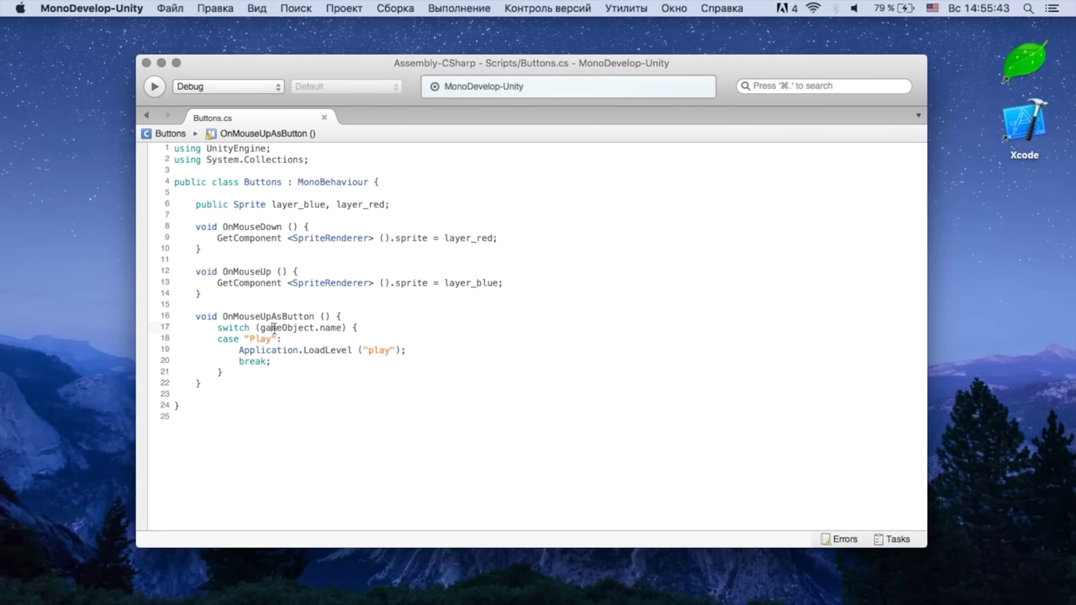
pyautogui.doubleClick(273, 328)
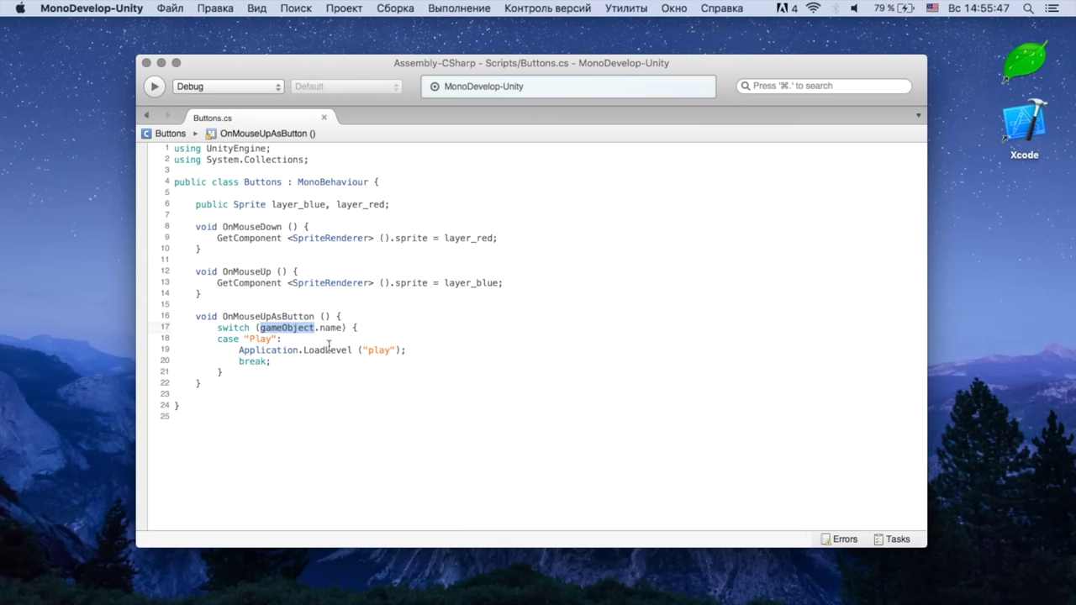
# Step: Review the existing "Play" case and its Application.LoadLevel line
pyautogui.moveTo(323, 345)
pyautogui.moveTo(250, 339); pyautogui.dragTo(271, 340)
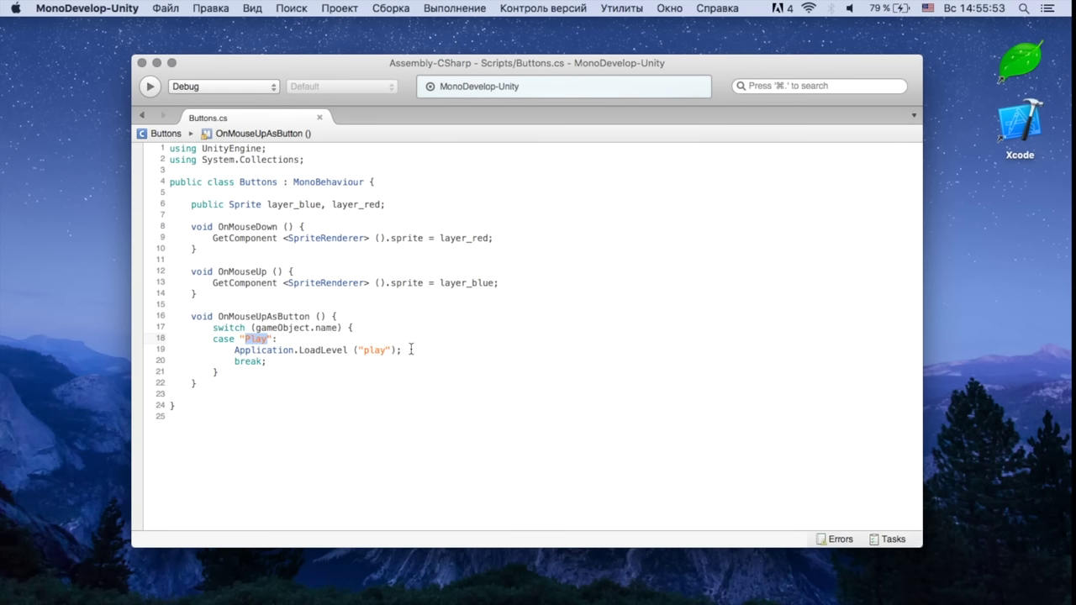
pyautogui.click(237, 351)
pyautogui.moveTo(236, 350); pyautogui.dragTo(412, 350)
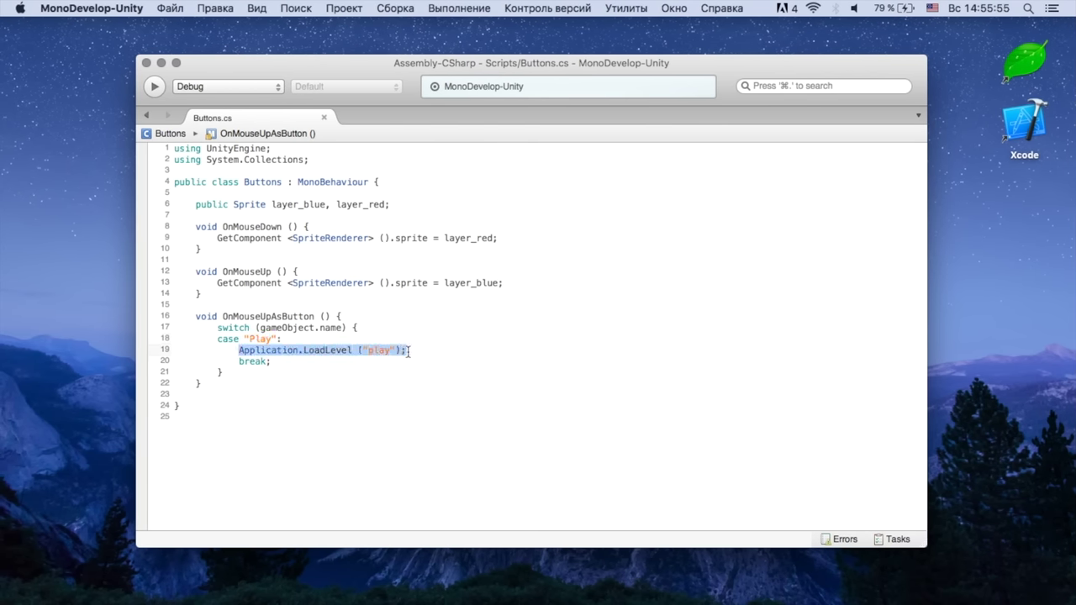
pyautogui.click(413, 350)
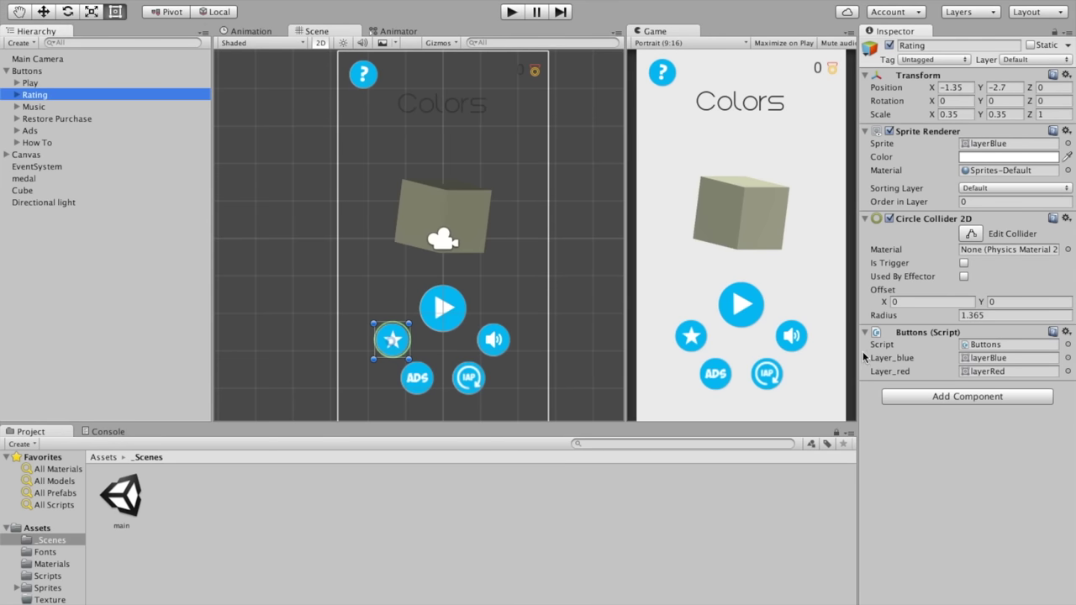
pyautogui.hotkey('ctrl', 'Left')
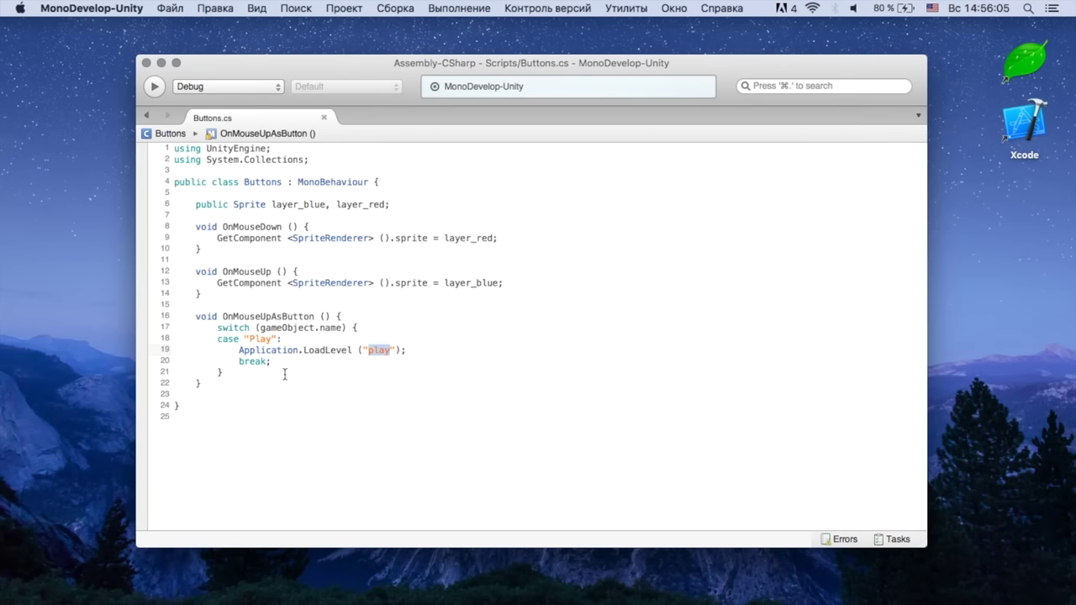
# Step: Add a case "Rating": label with a break below the Play case
pyautogui.click(269, 364)
pyautogui.press('Return')
pyautogui.write('case "')
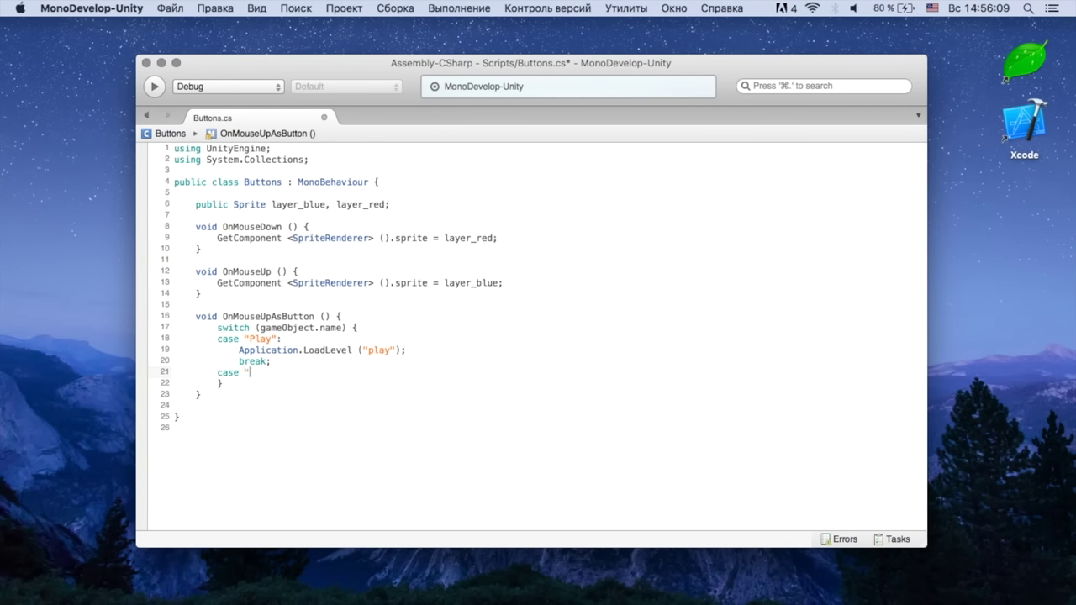
pyautogui.hotkey('ctrl', 'Right')
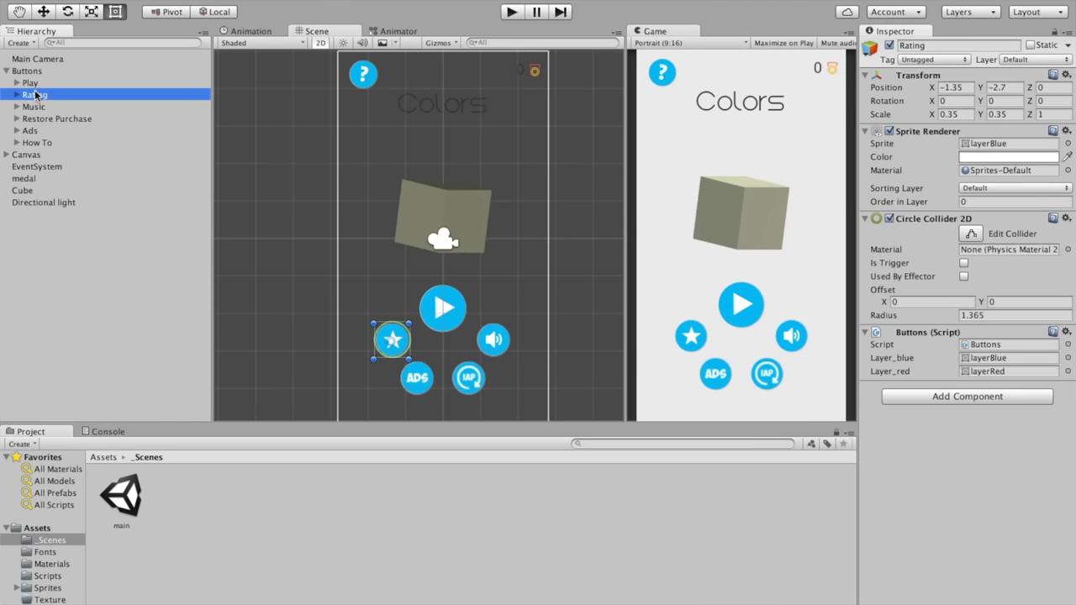
pyautogui.hotkey('ctrl', 'Left')
pyautogui.write('Rating"')
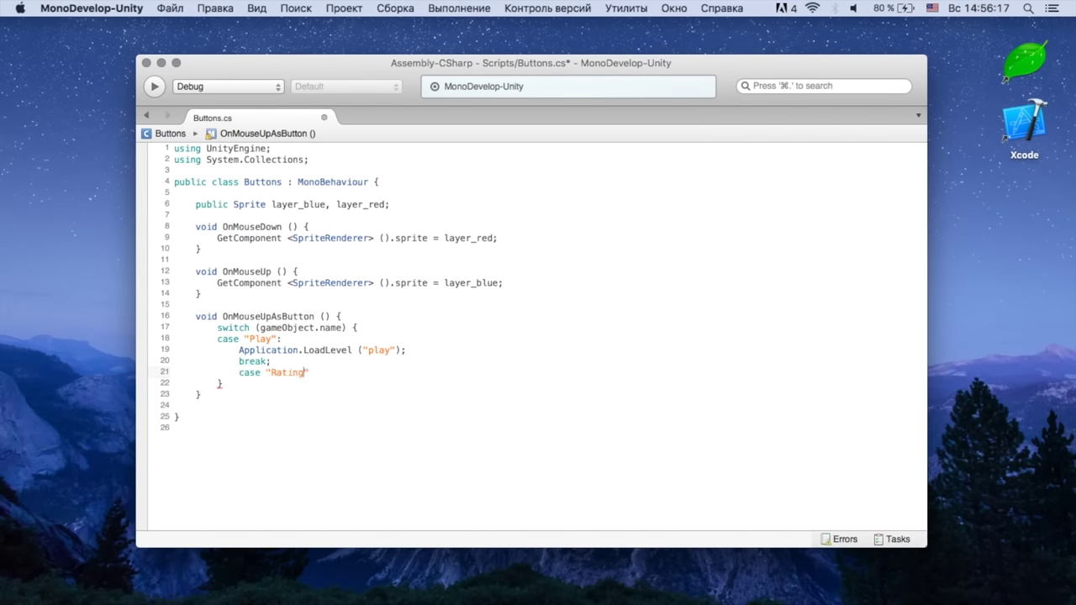
pyautogui.write(':')
pyautogui.press('Return')
pyautogui.press('Return')
pyautogui.write('break')
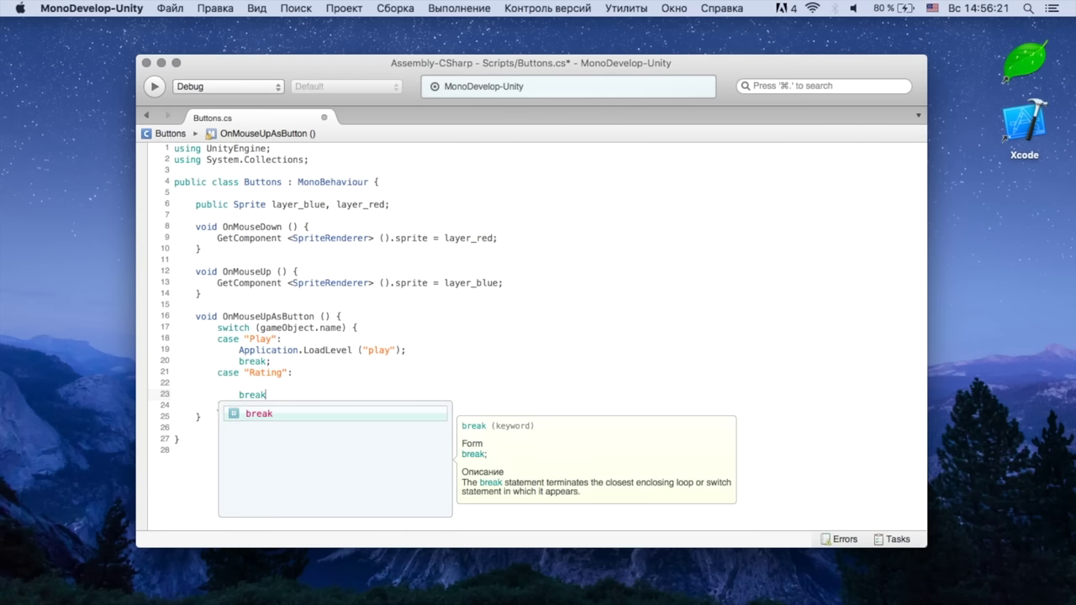
pyautogui.write(';')
pyautogui.click(239, 384)
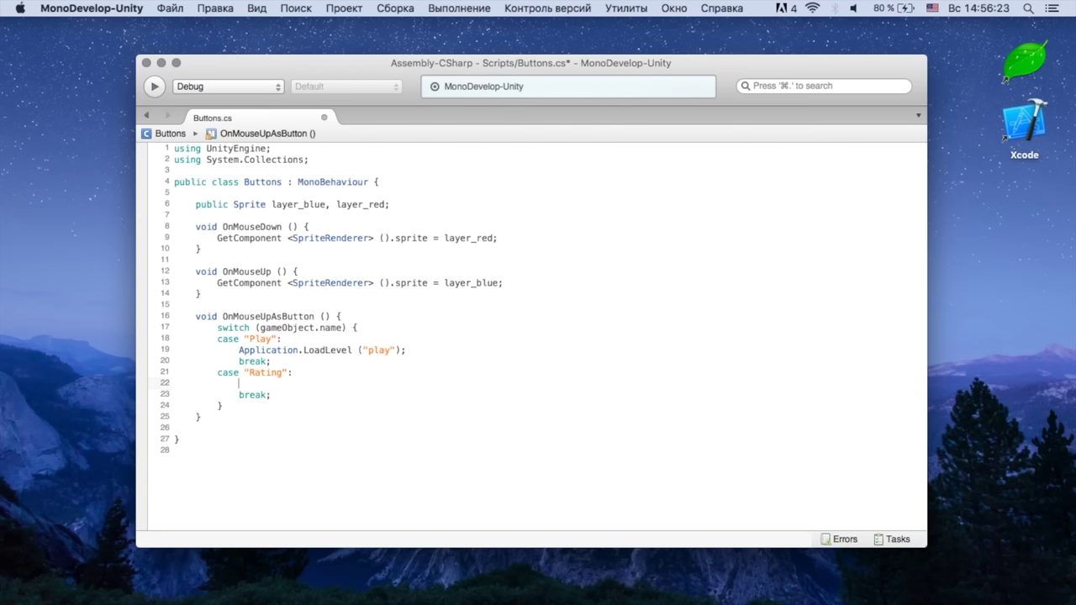
pyautogui.write('app')
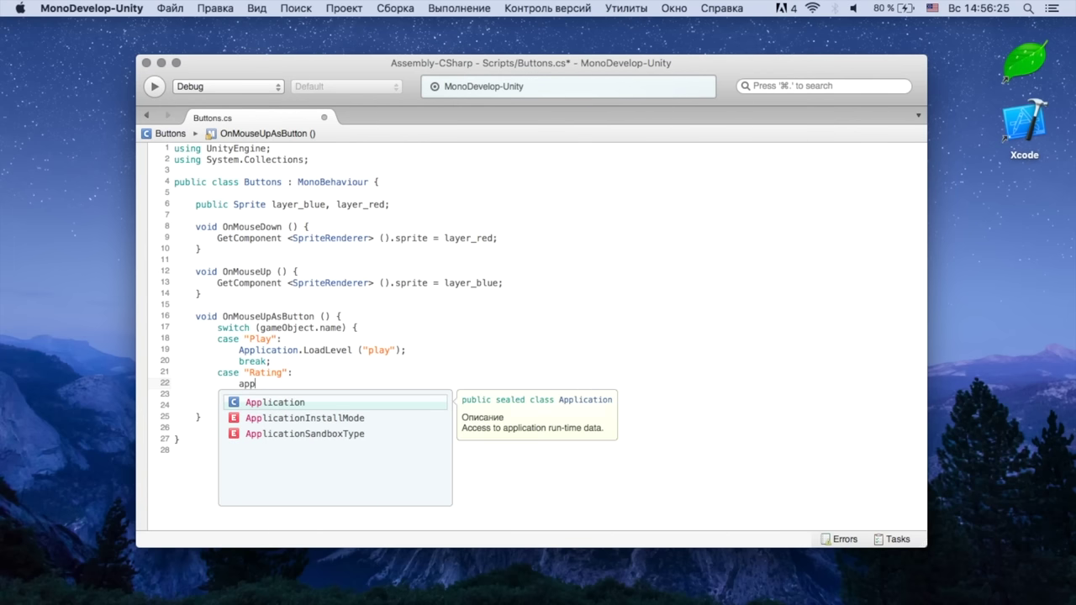
pyautogui.press('Return')
pyautogui.write('.')
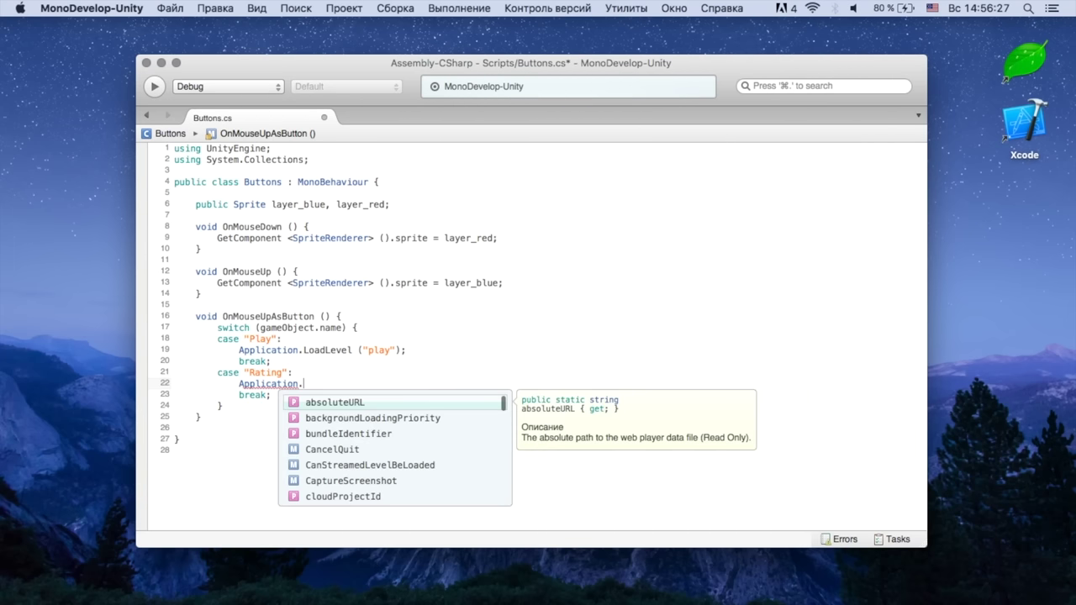
pyautogui.write('op')
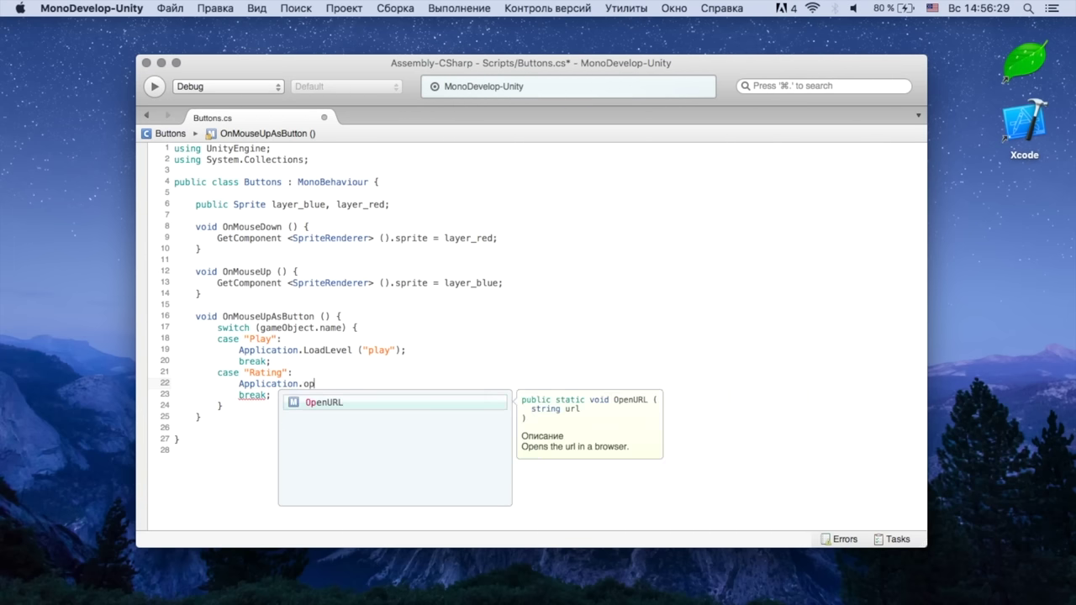
pyautogui.press('Return')
pyautogui.write('(')
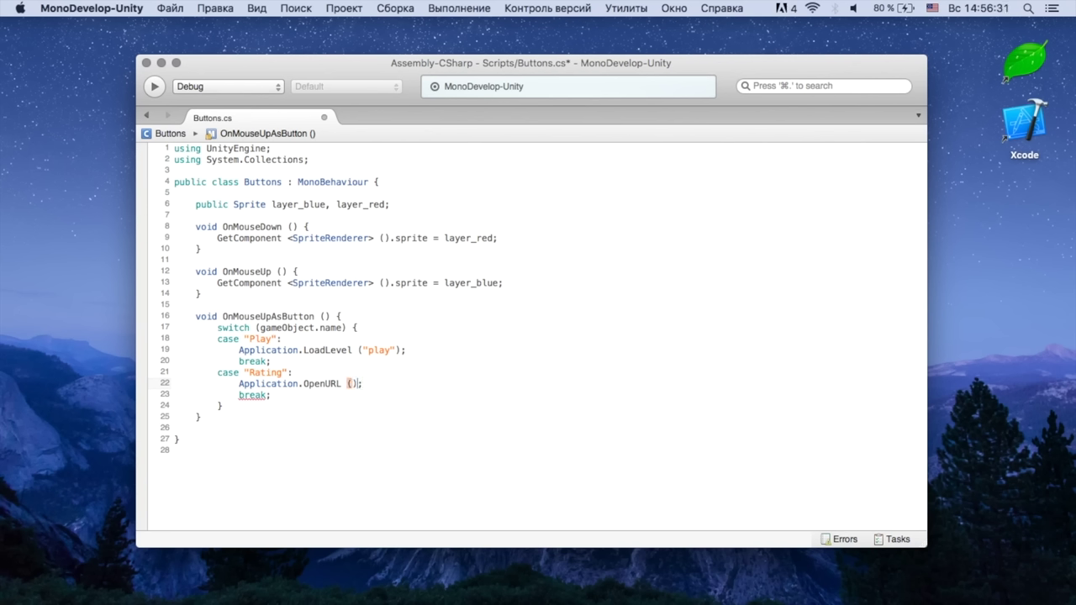
pyautogui.write('"')
pyautogui.write('http://google.cp')
pyautogui.press('super+s')
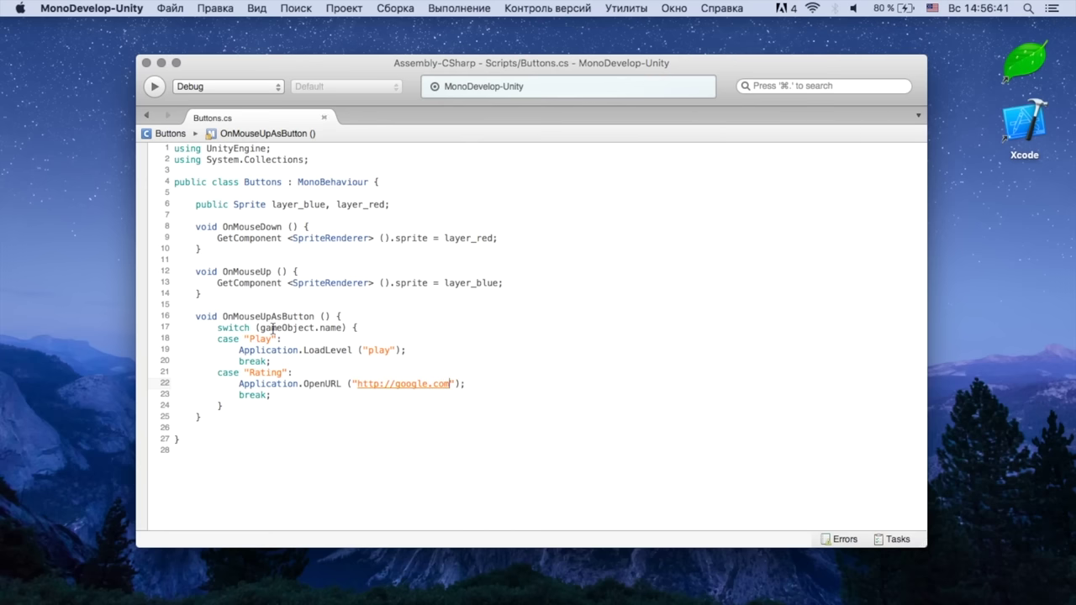
pyautogui.press('super+Tab')
pyautogui.click(511, 12)
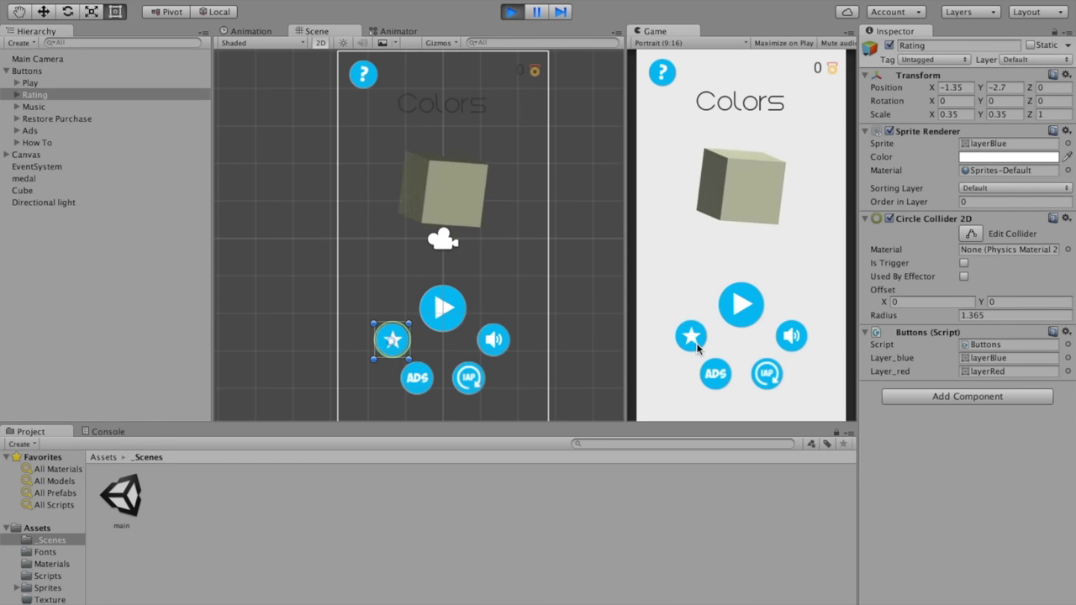
# Step: Confirm the Rating button opened Google's homepage in Chrome, then return to Buttons.cs
pyautogui.press('super+Tab')
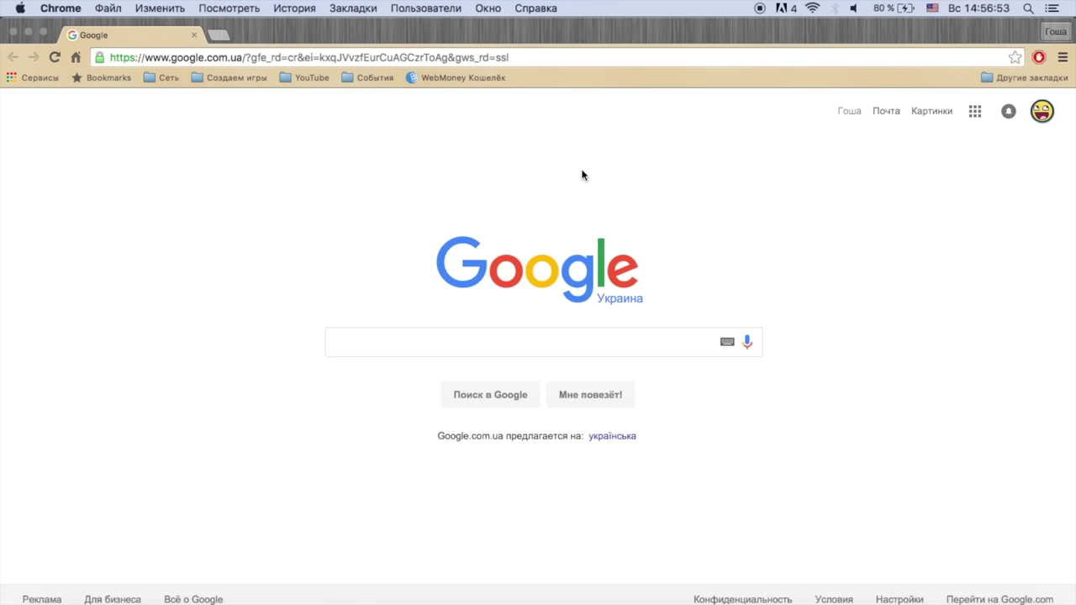
pyautogui.press('super+Tab')
pyautogui.click(1073, 267)
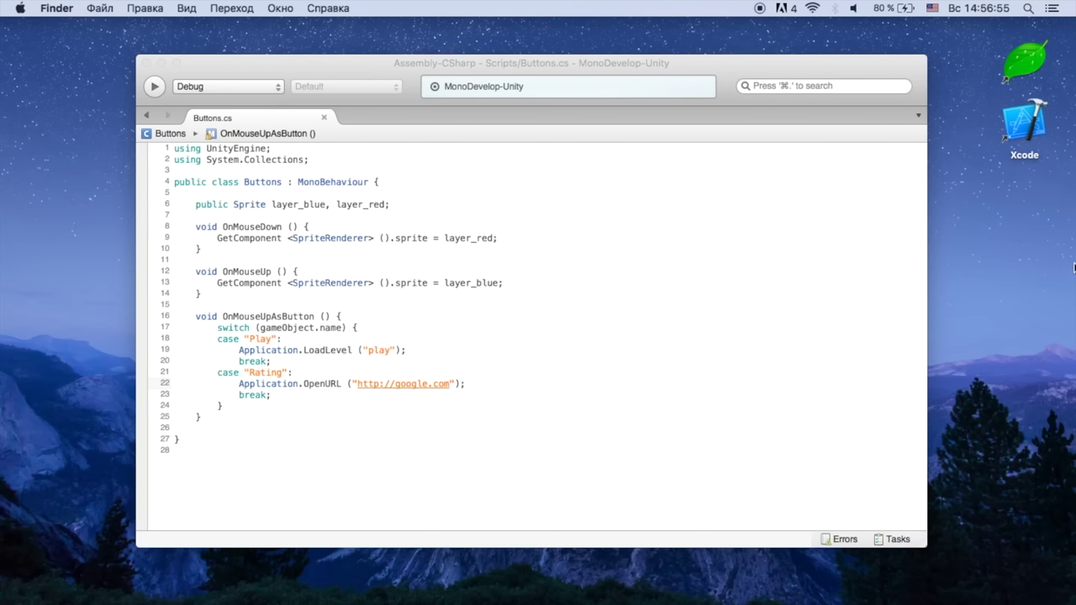